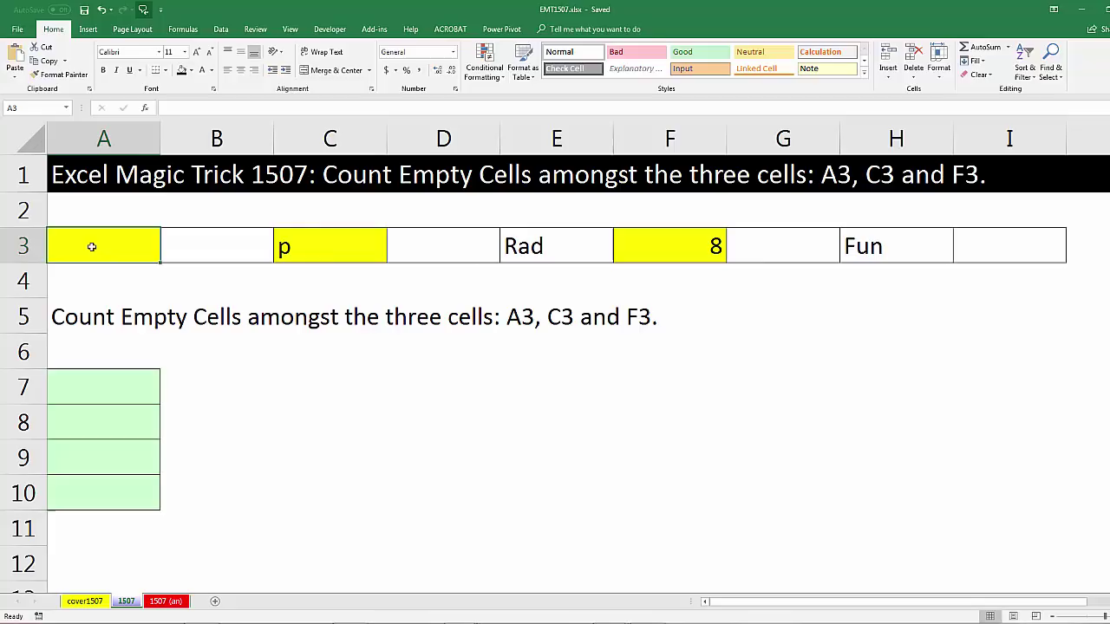
Ctrl-add C3 and F3 to A3 so the three scattered cells are selected together
left_click(332, 247, "ctrl")
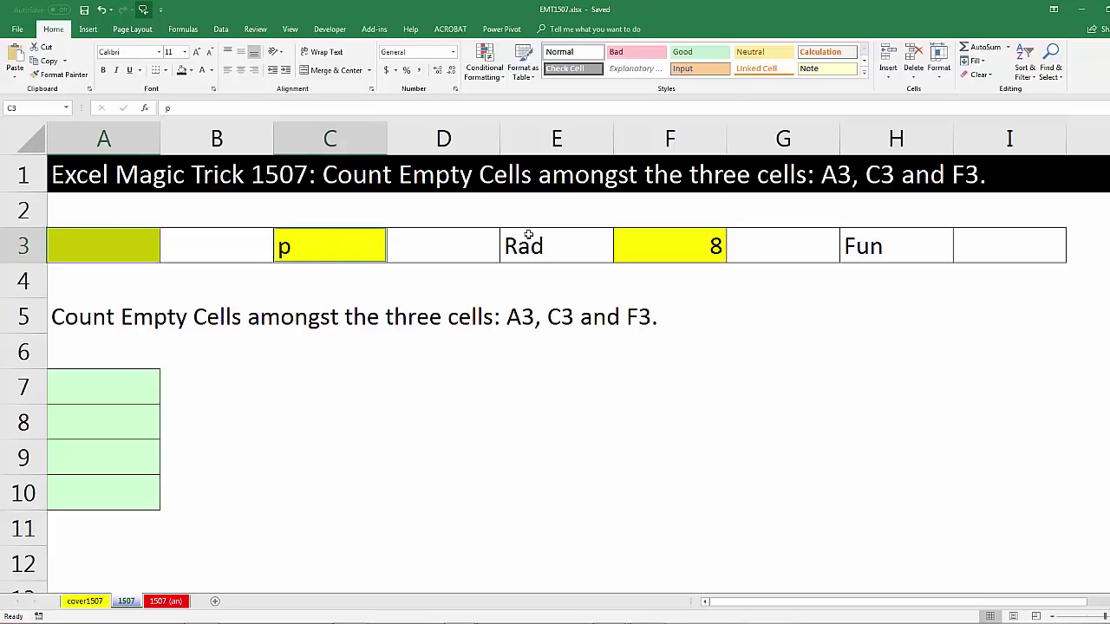
left_click(669, 247, "ctrl")
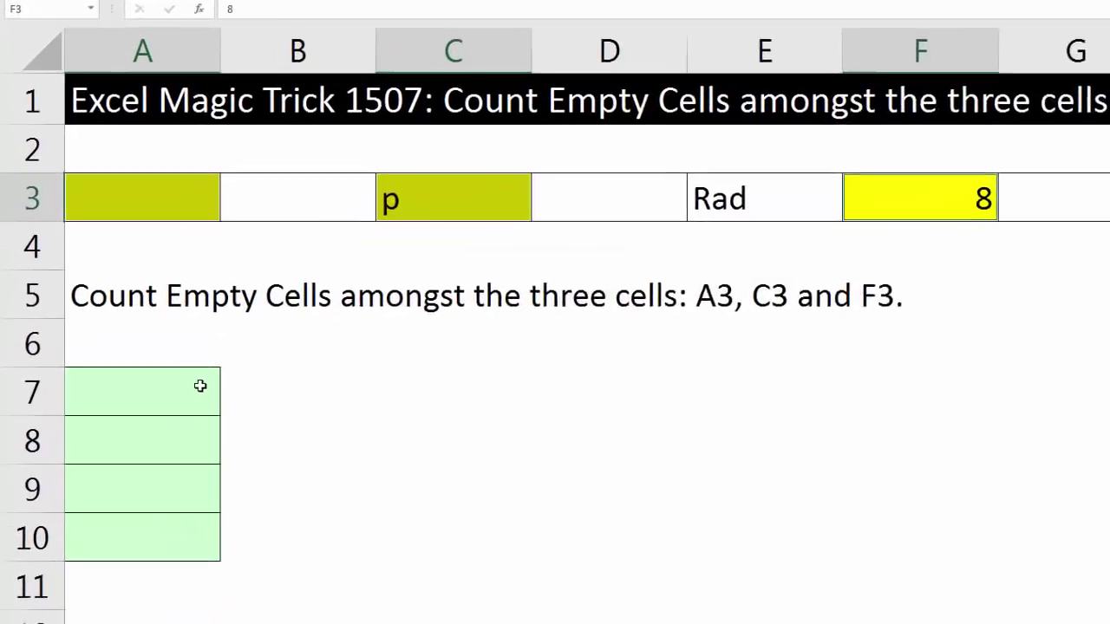
Enter =COUNTBLANK(A3,C3,F3) in A7 and dismiss the too-many-arguments error
left_click(146, 386)
type("=count")
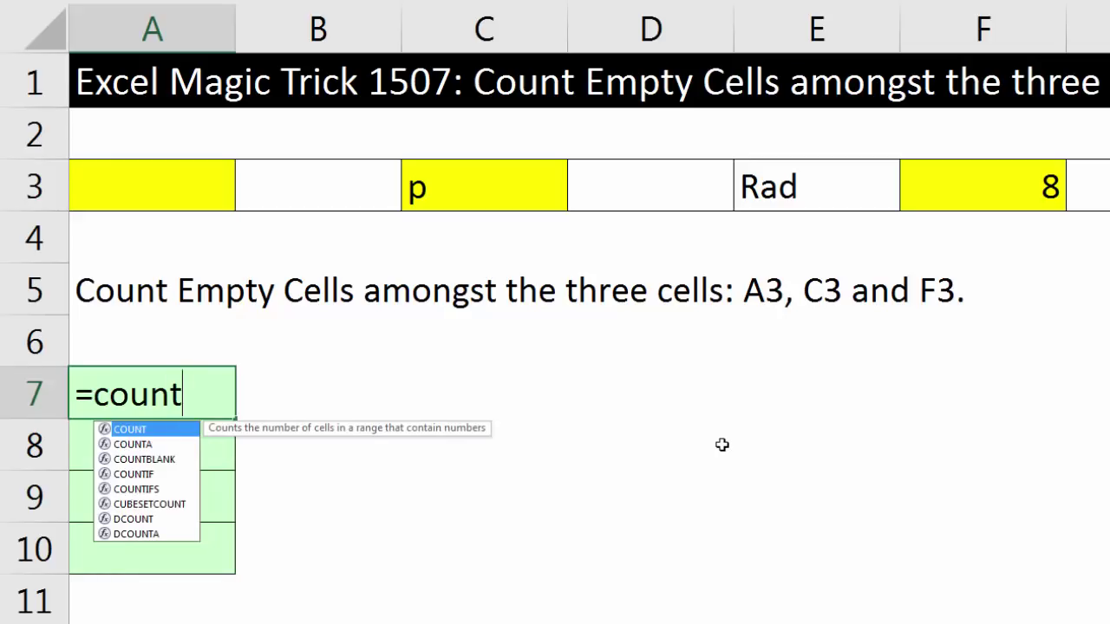
key("Down")
key("Down")
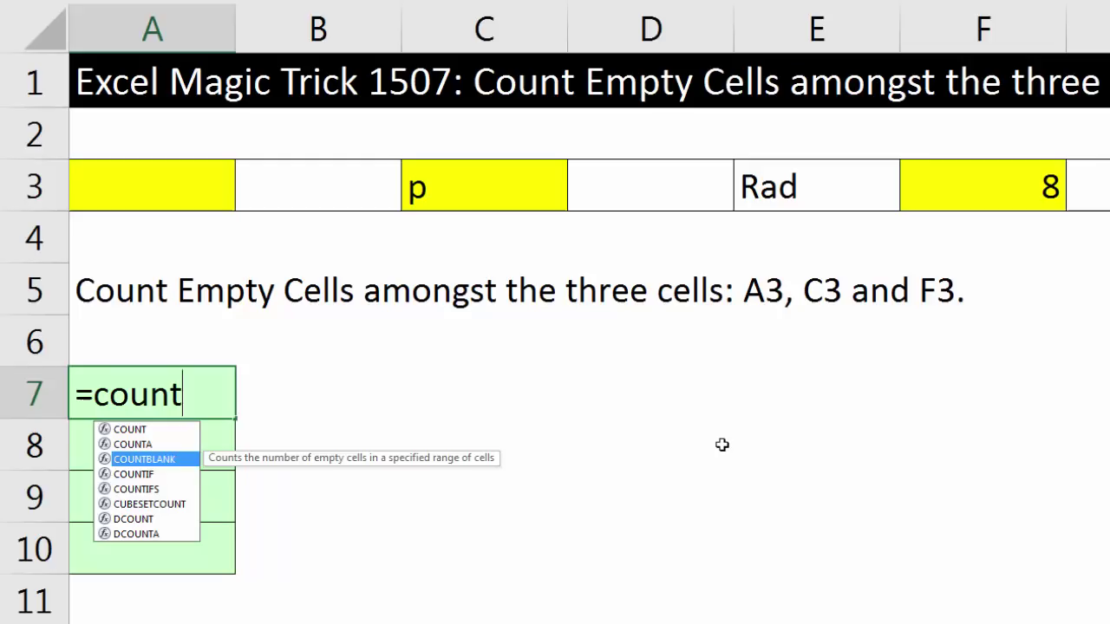
key("Tab")
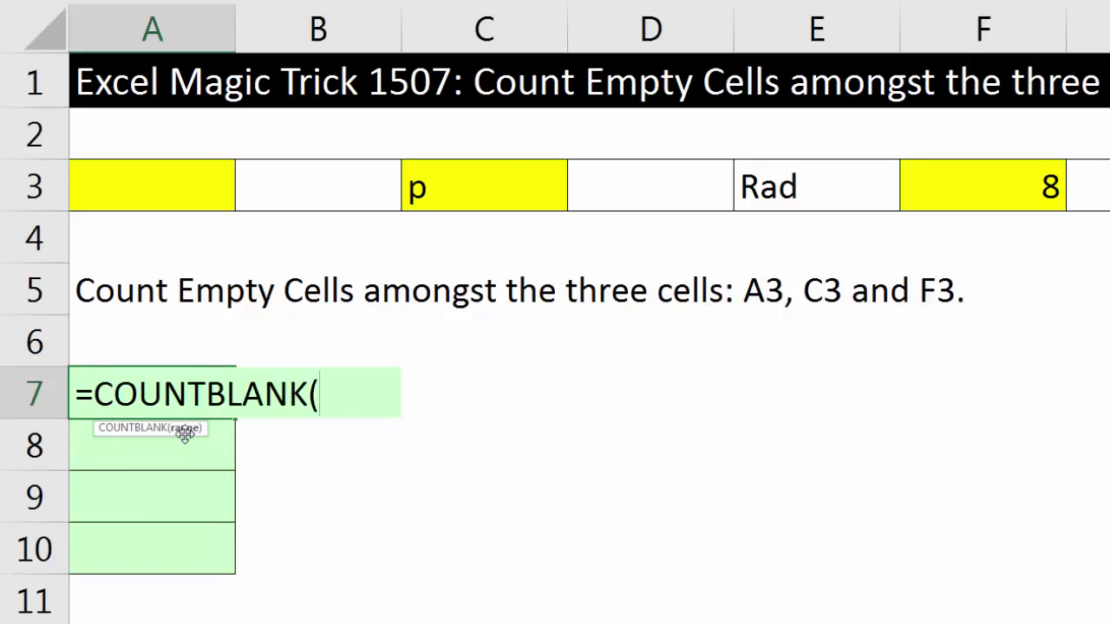
left_click(163, 197)
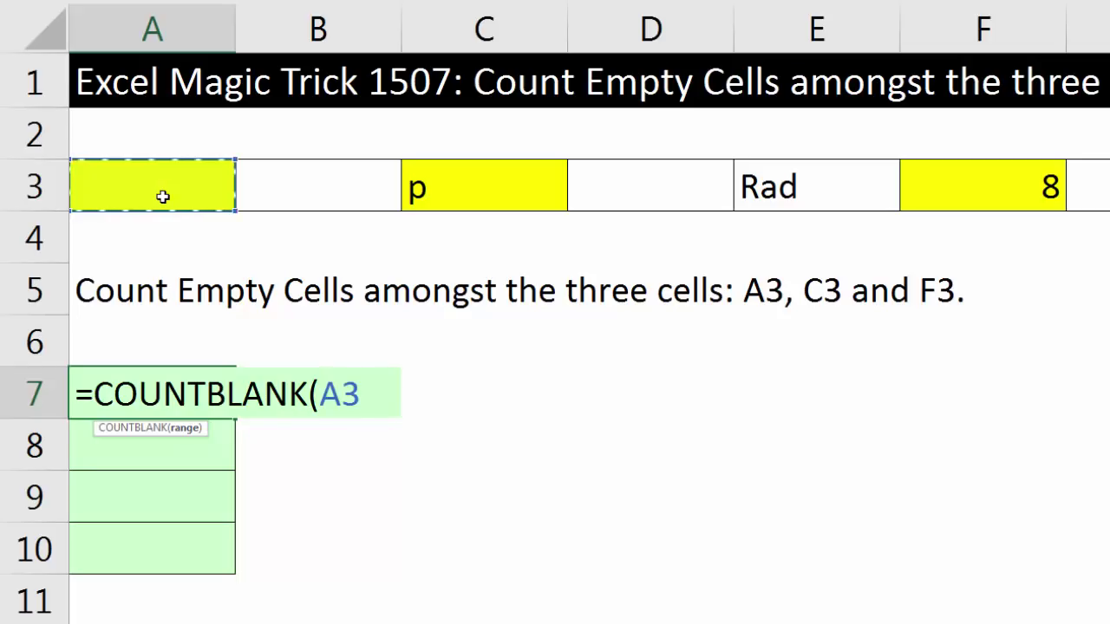
type(",")
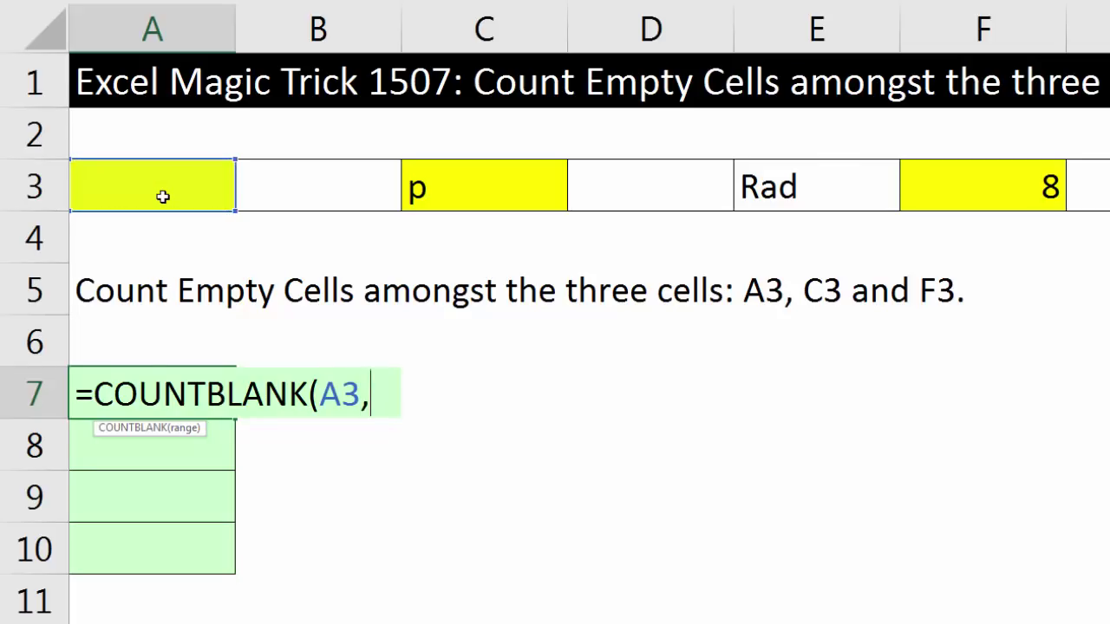
left_click(533, 175)
type(",")
left_click(1002, 171)
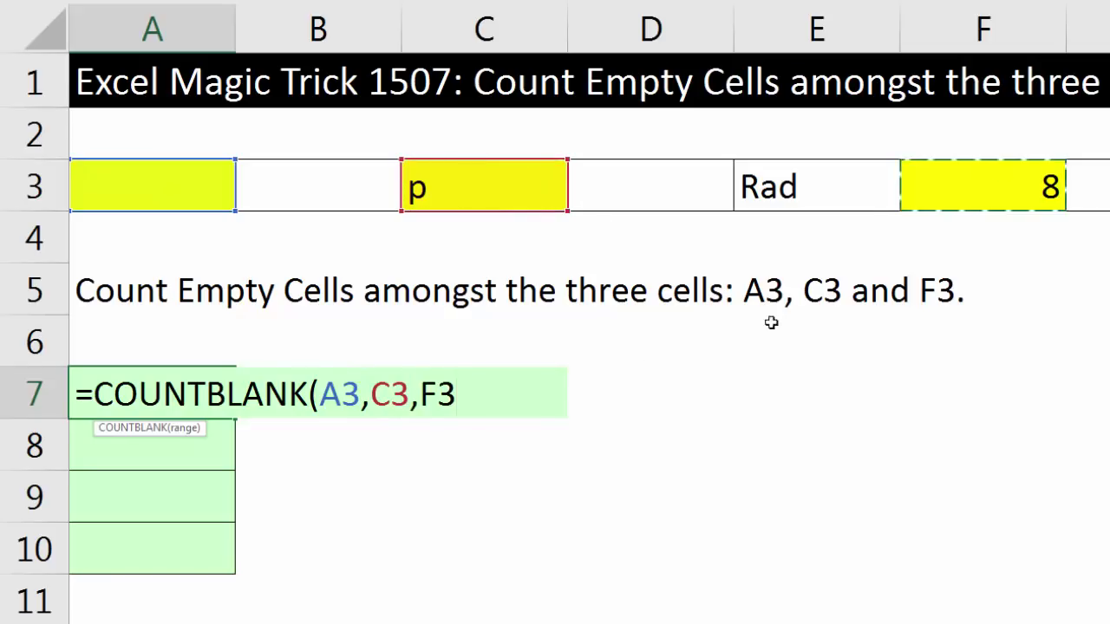
type(")")
key("Return")
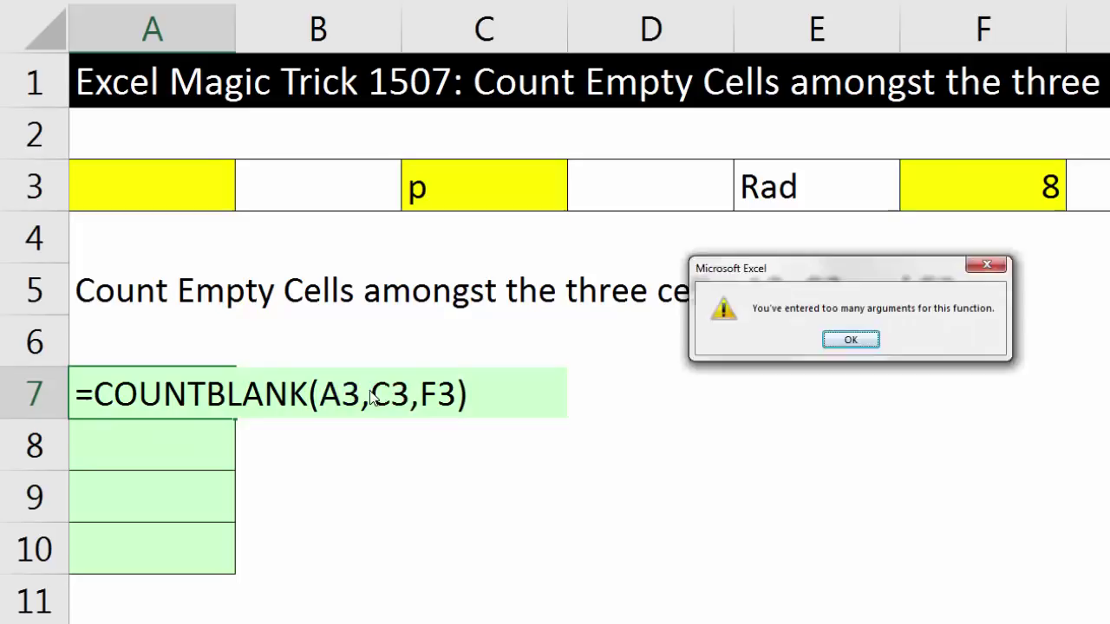
key("Return")
Replace the arguments with the range A3:F3, making A7 =COUNTBLANK(A3:F3), which returns 3
left_click_drag(323, 395, 577, 408)
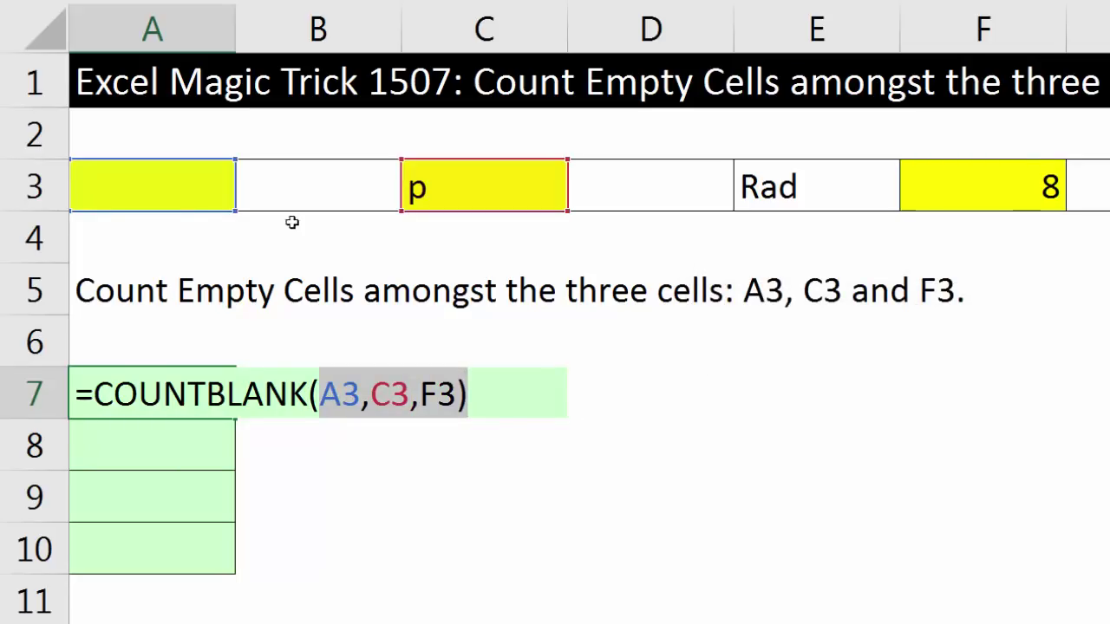
left_click_drag(127, 171, 992, 188)
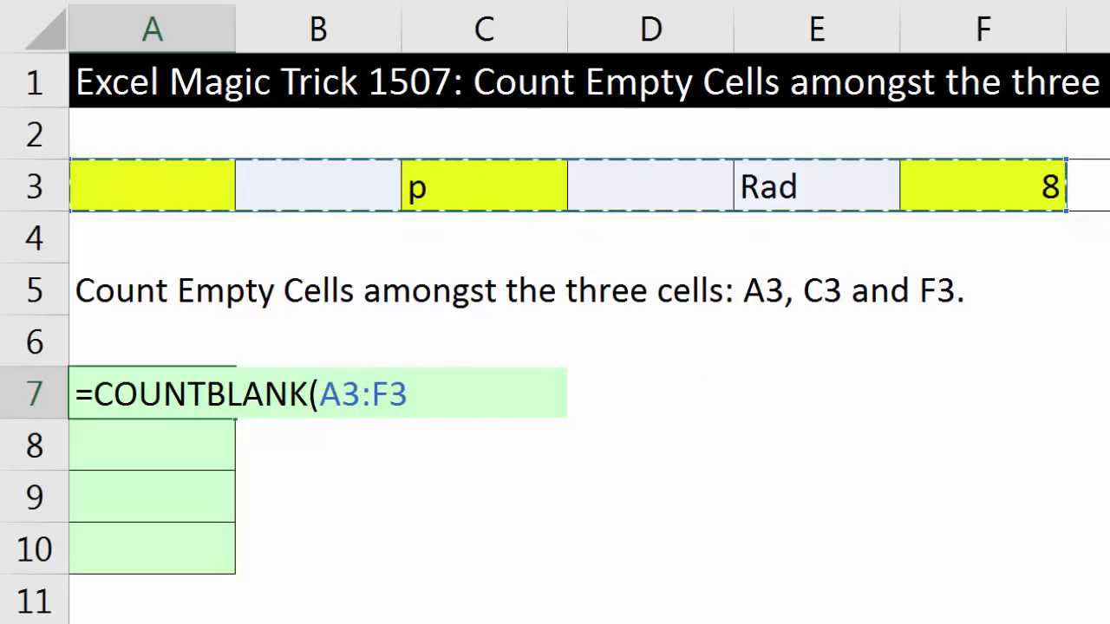
type(")")
key("Return")
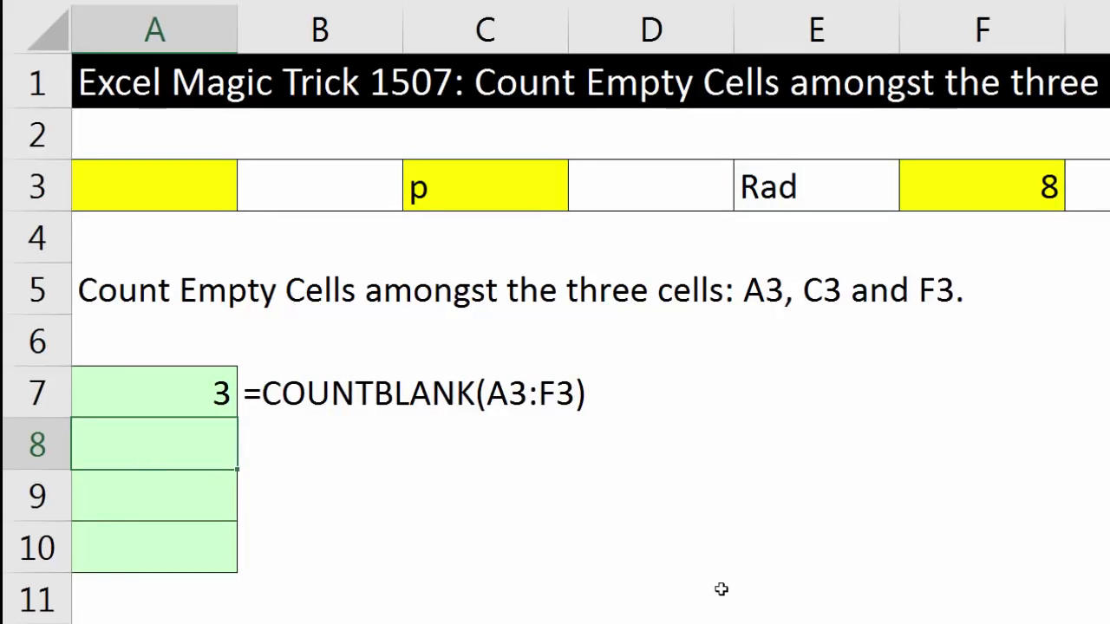
Enter =COUNTA(A3,C3,F3) in A8, returning 2 non-empty cells
type("=counta")
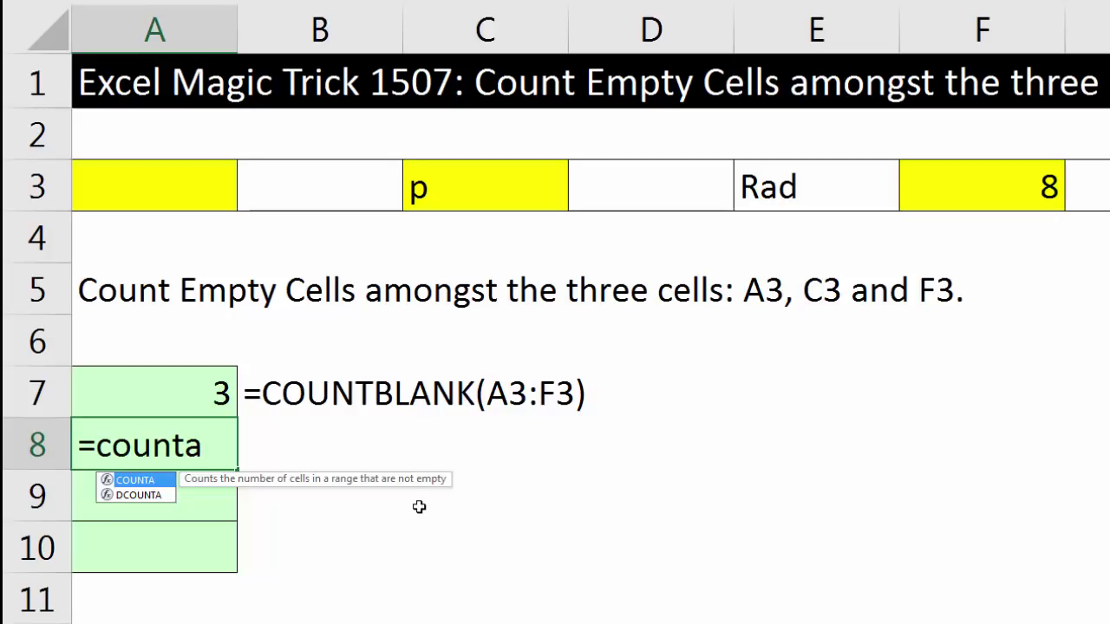
key("Tab")
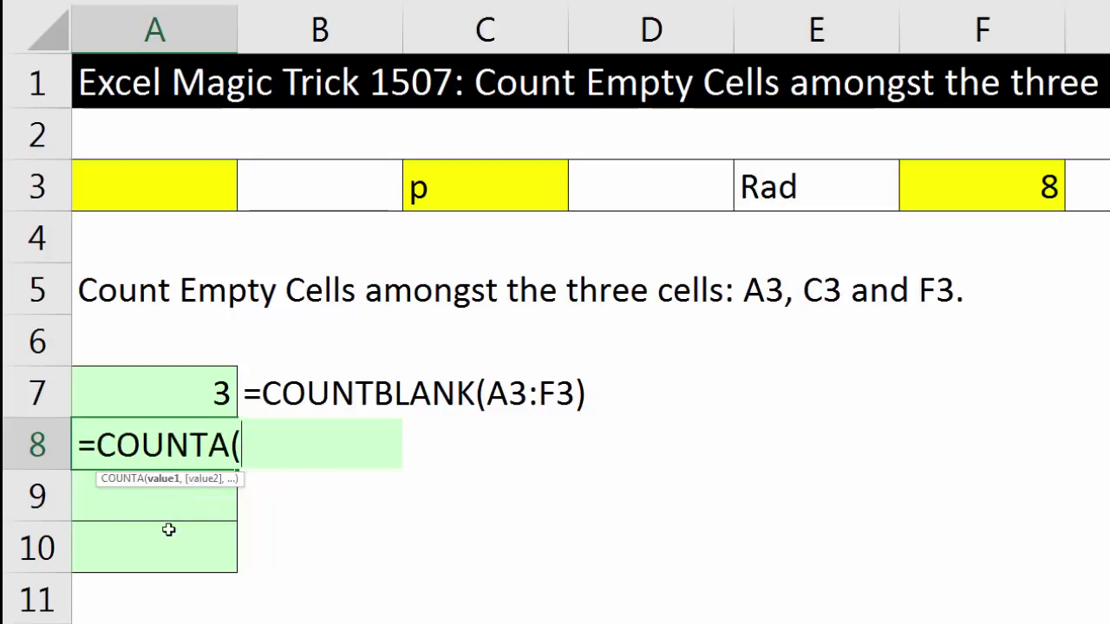
left_click(152, 177)
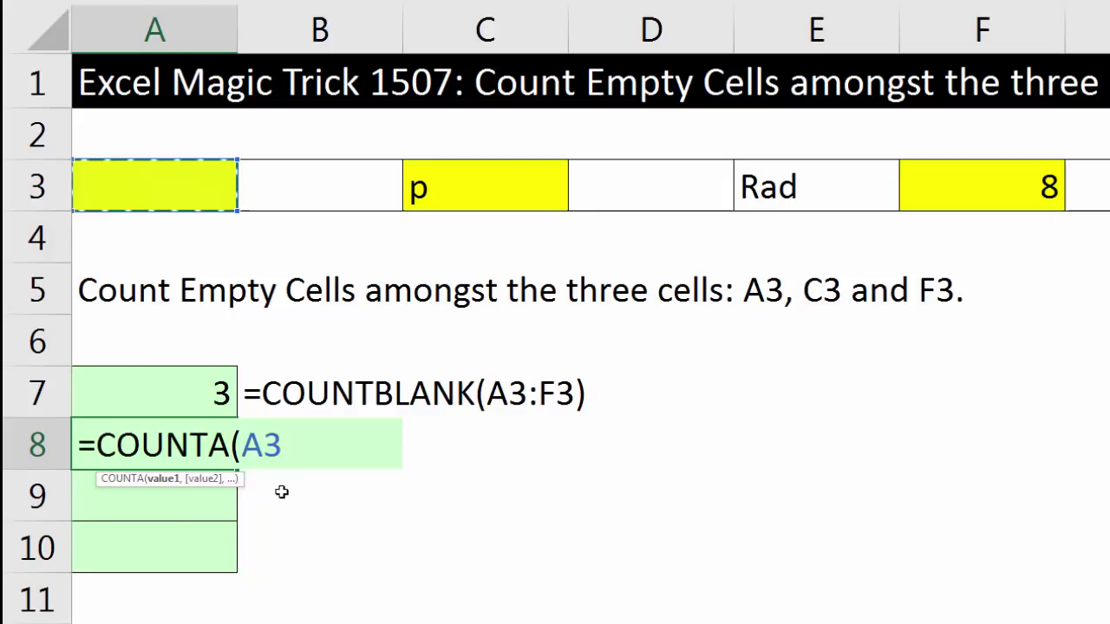
type(",")
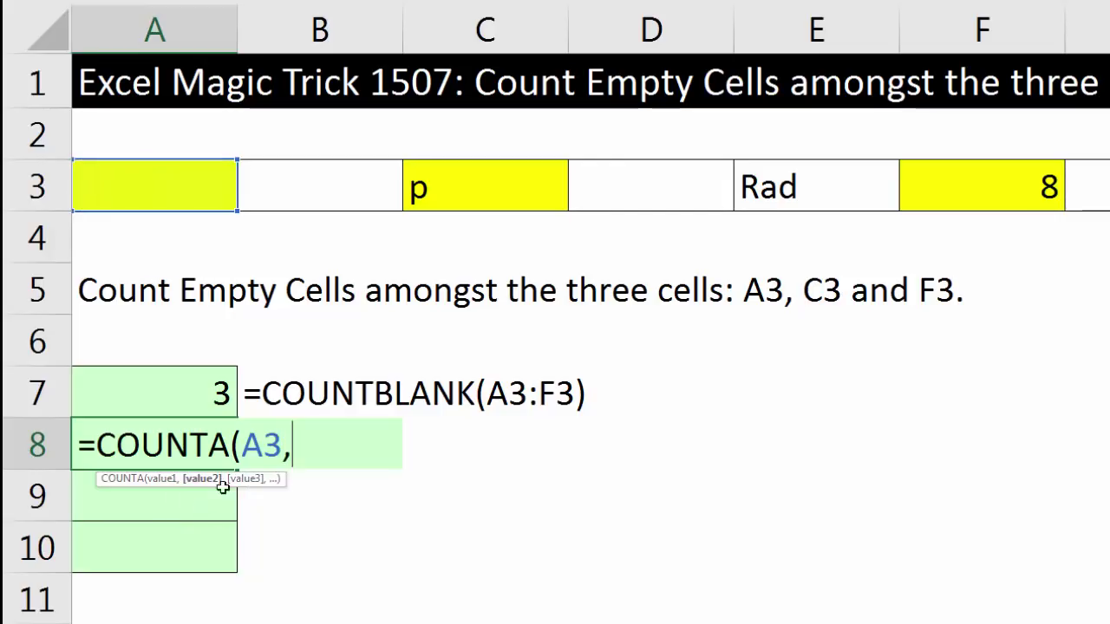
left_click(462, 192)
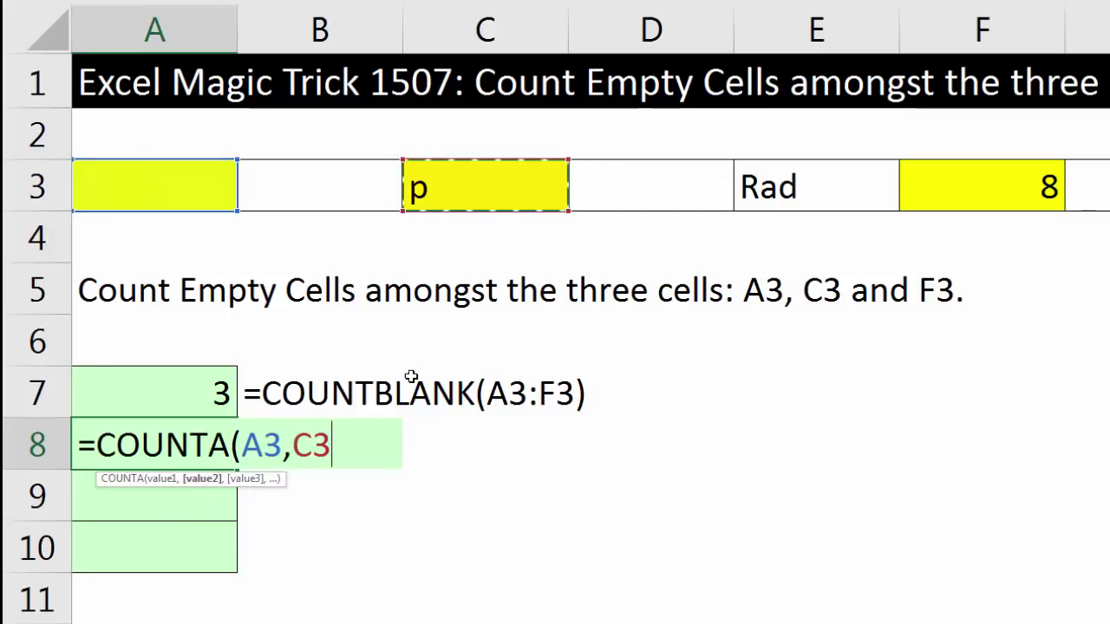
type(",")
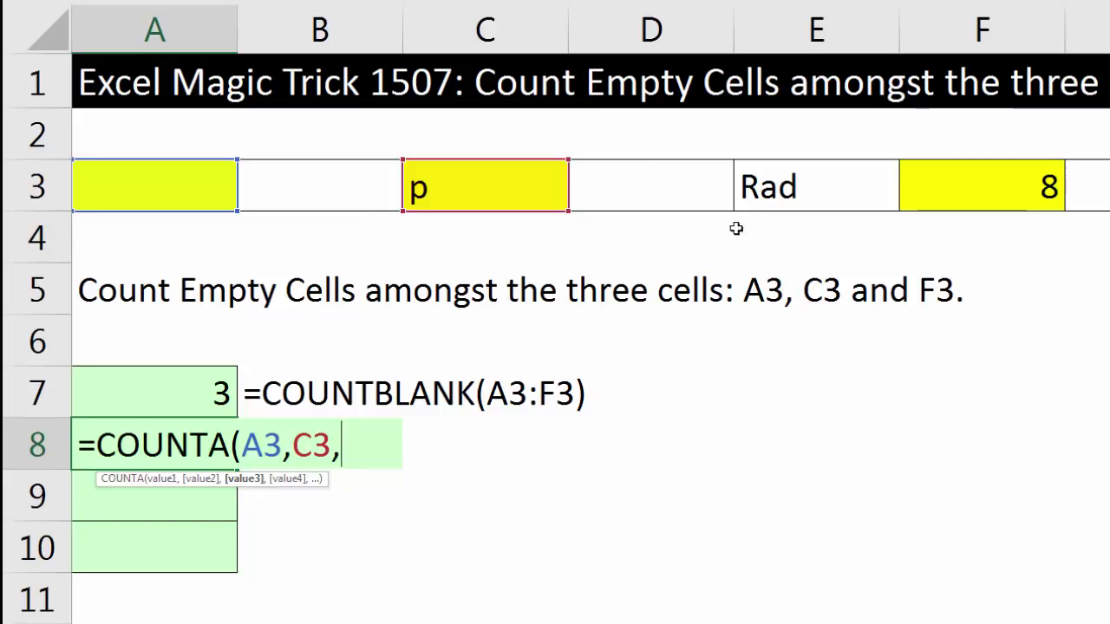
left_click(941, 181)
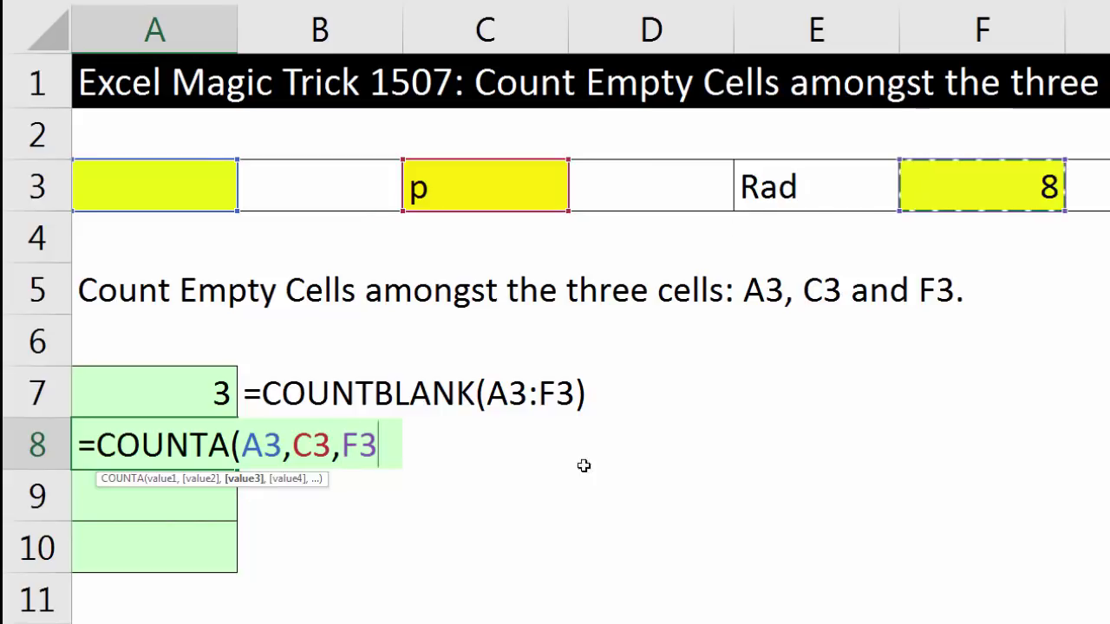
type(")")
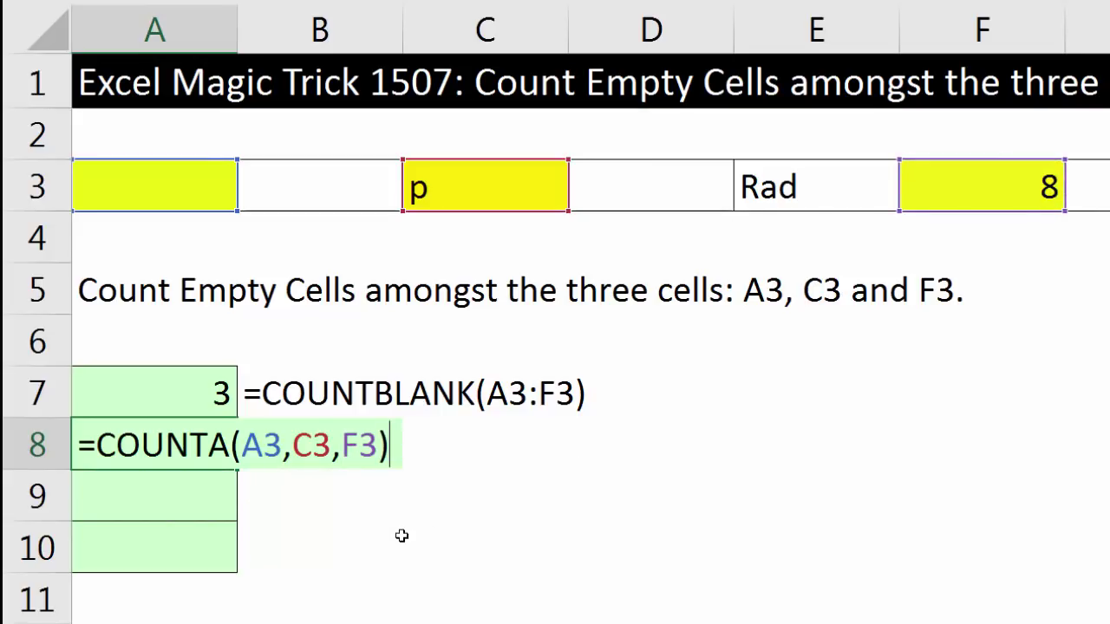
key("ctrl+Return")
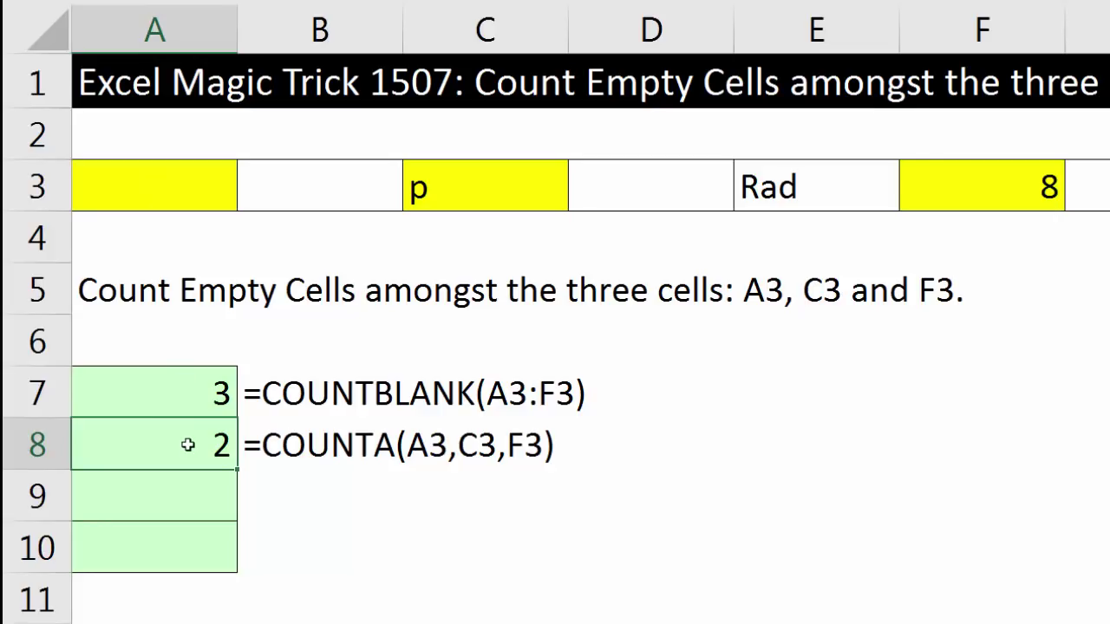
Edit A8 to =3-COUNTA(A3,C3,F3) so it returns 1 empty cell
key("F2")
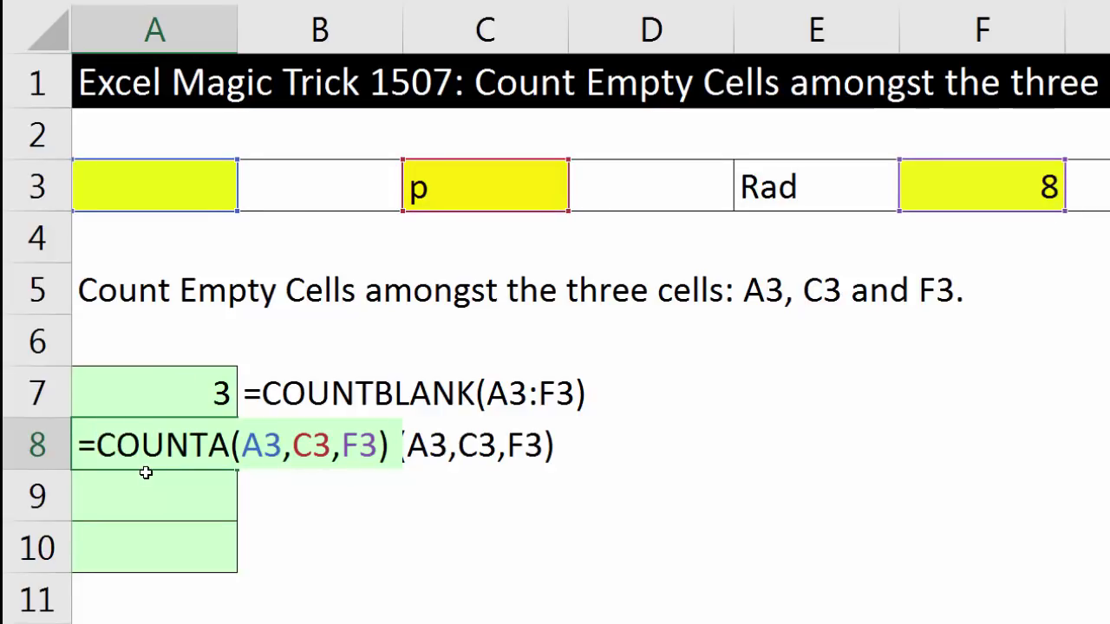
type("3-")
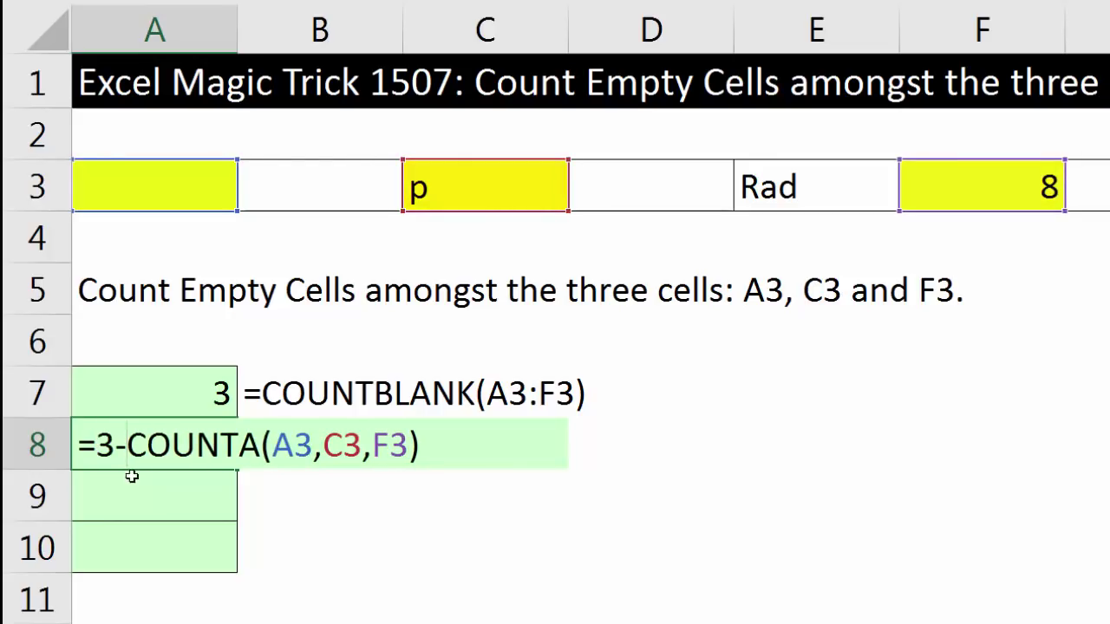
double_click(103, 445)
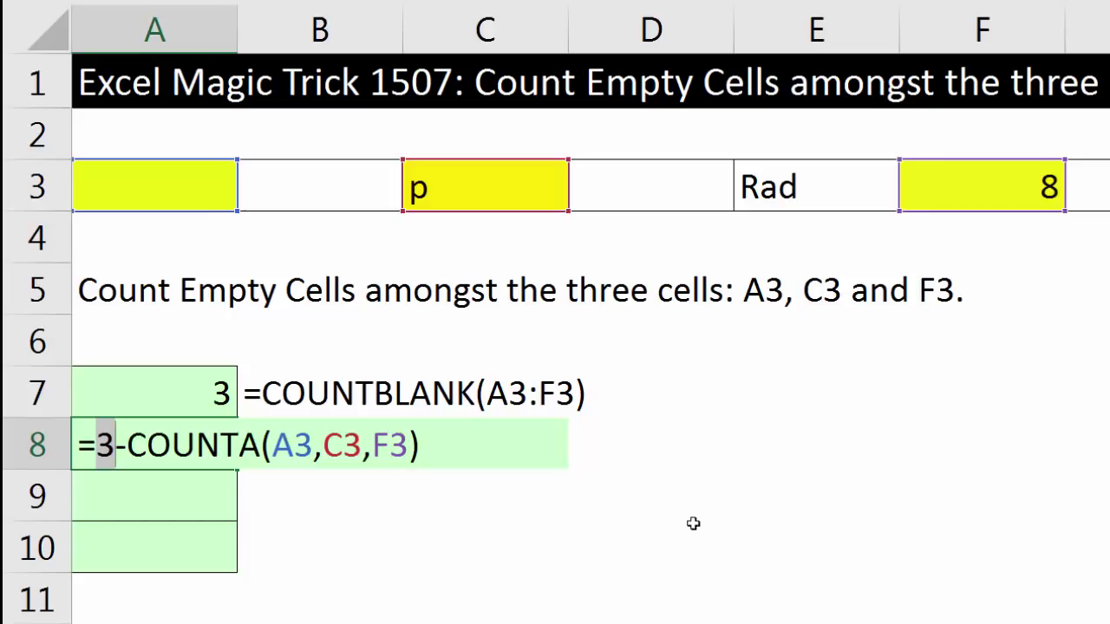
left_click(413, 445)
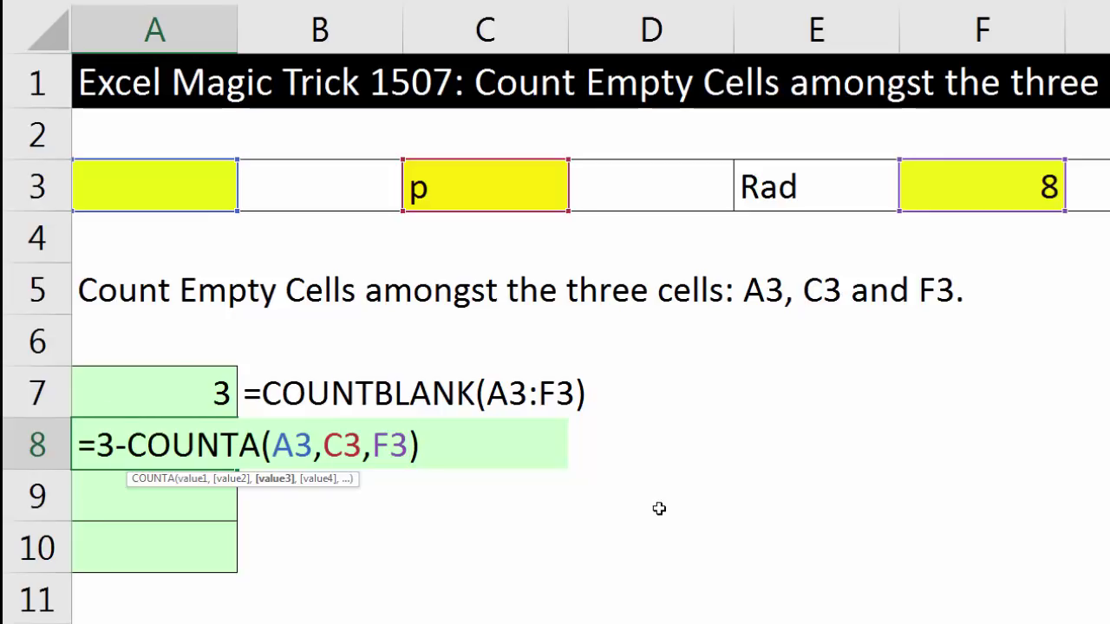
key("Return")
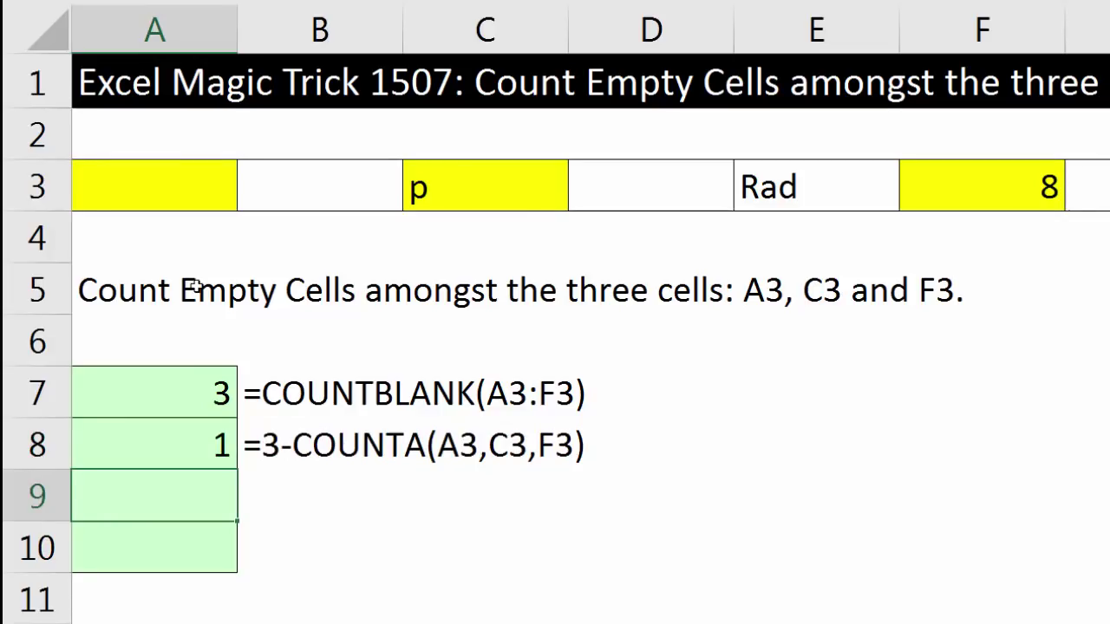
left_click(205, 198)
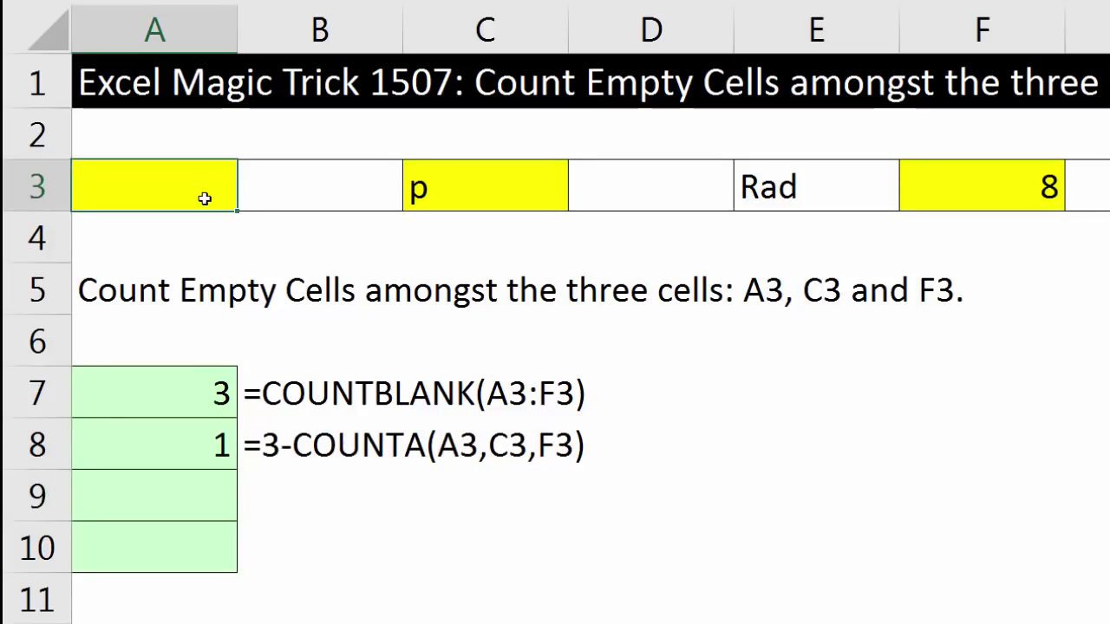
Start an AREAS formula in A9 with a double opening parenthesis for a union reference
left_click(213, 496)
type("=")
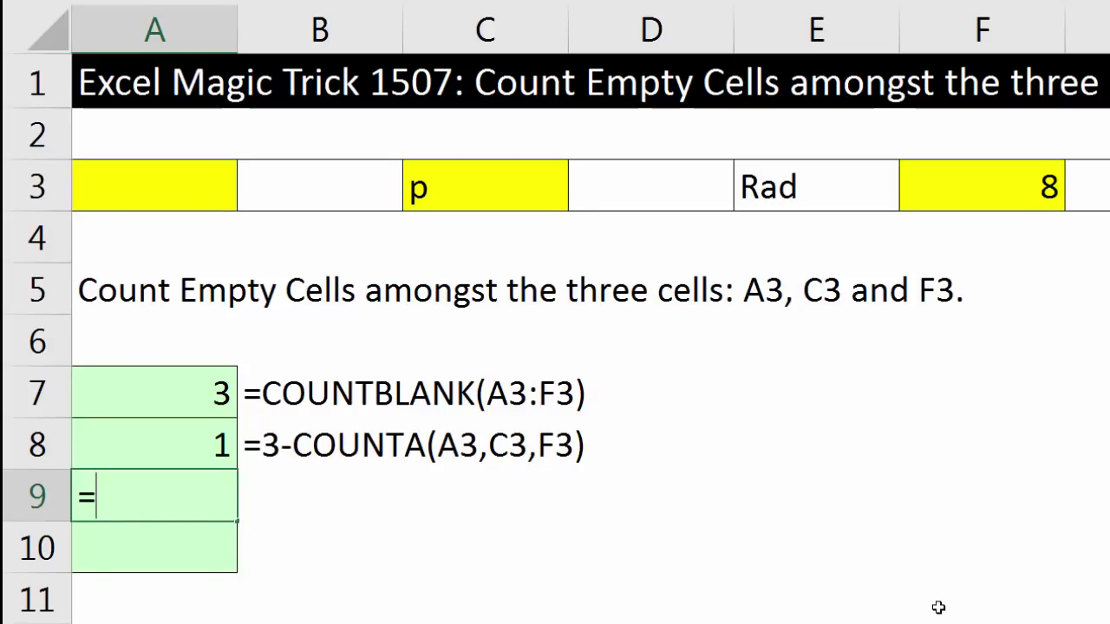
type("area")
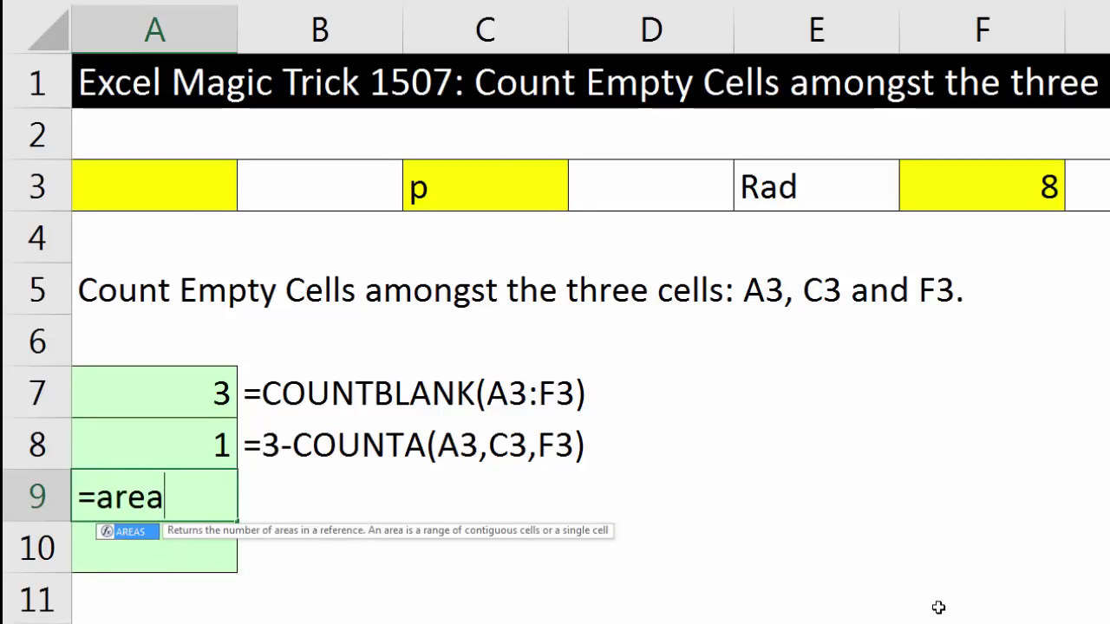
key("Tab")
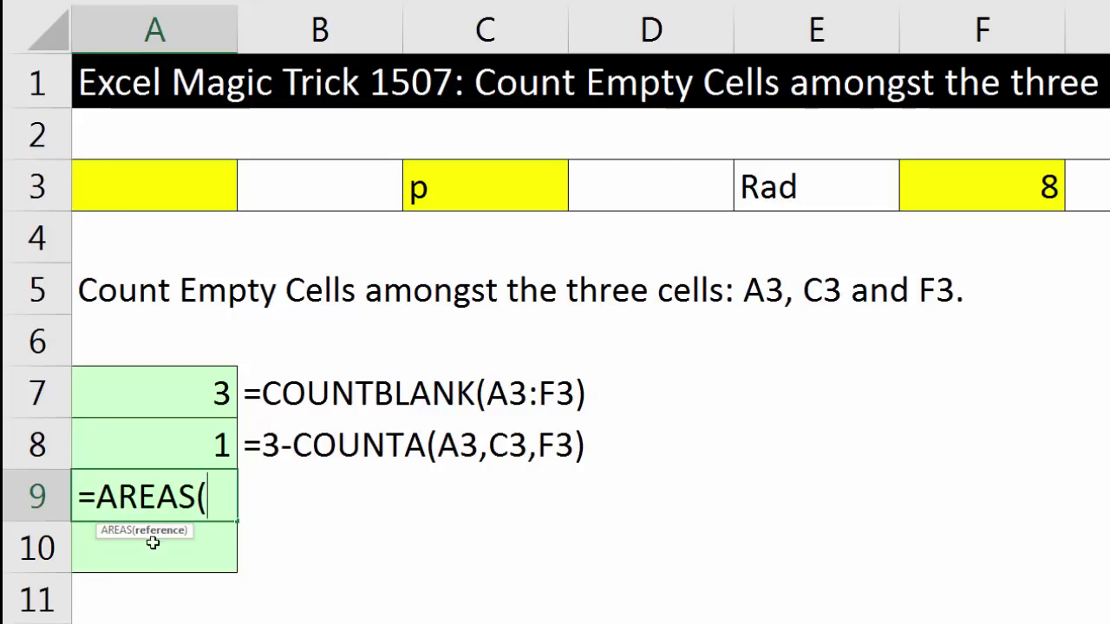
left_click_drag(396, 503, 650, 599)
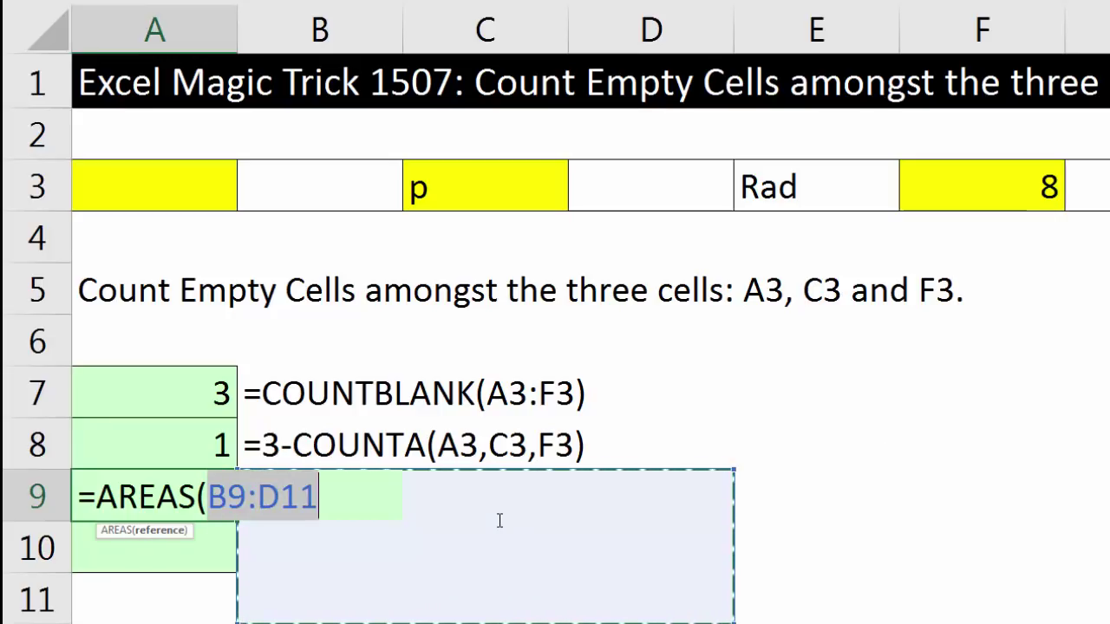
type("(")
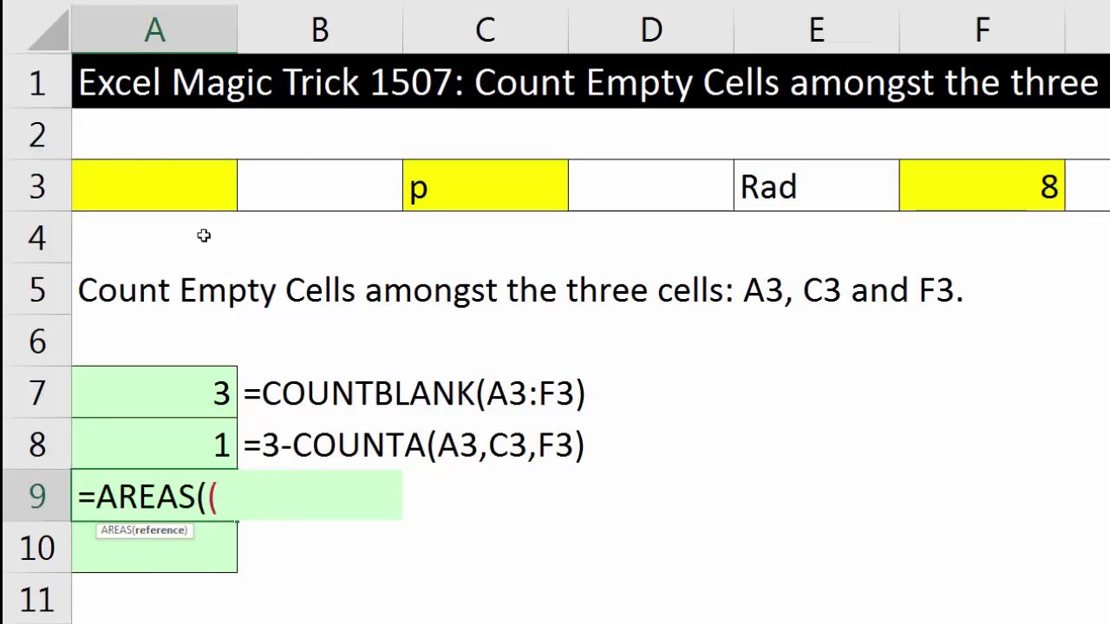
Add A3, C3 and F3, comma-separated, inside the inner parentheses to form (A3,C3,F3)
left_click(192, 192)
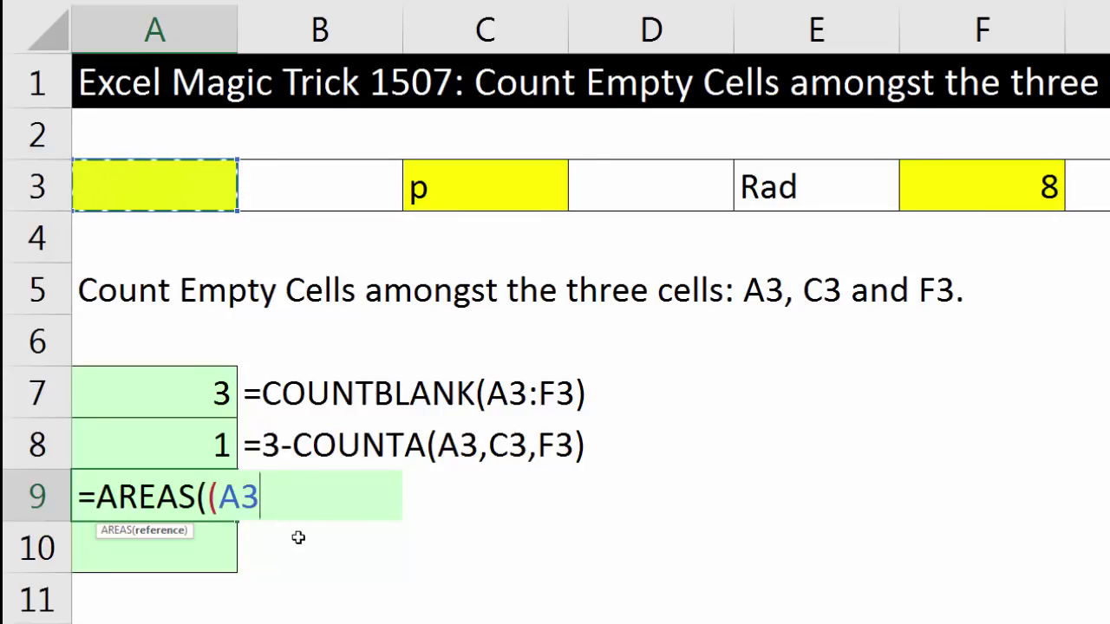
type(",")
left_click(464, 190)
type(",")
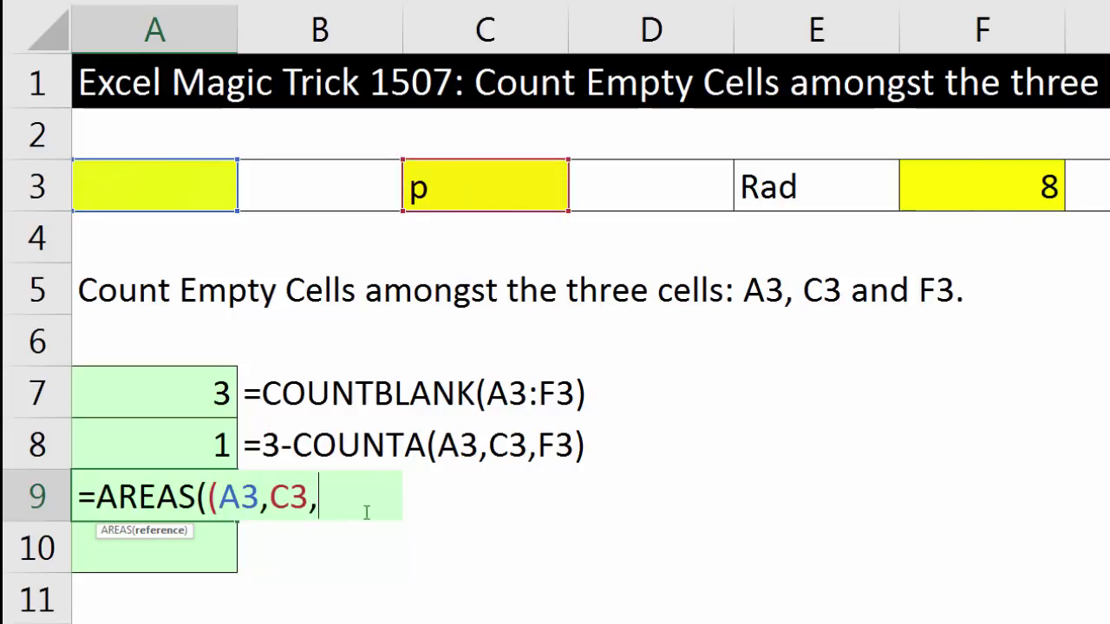
left_click(1021, 178)
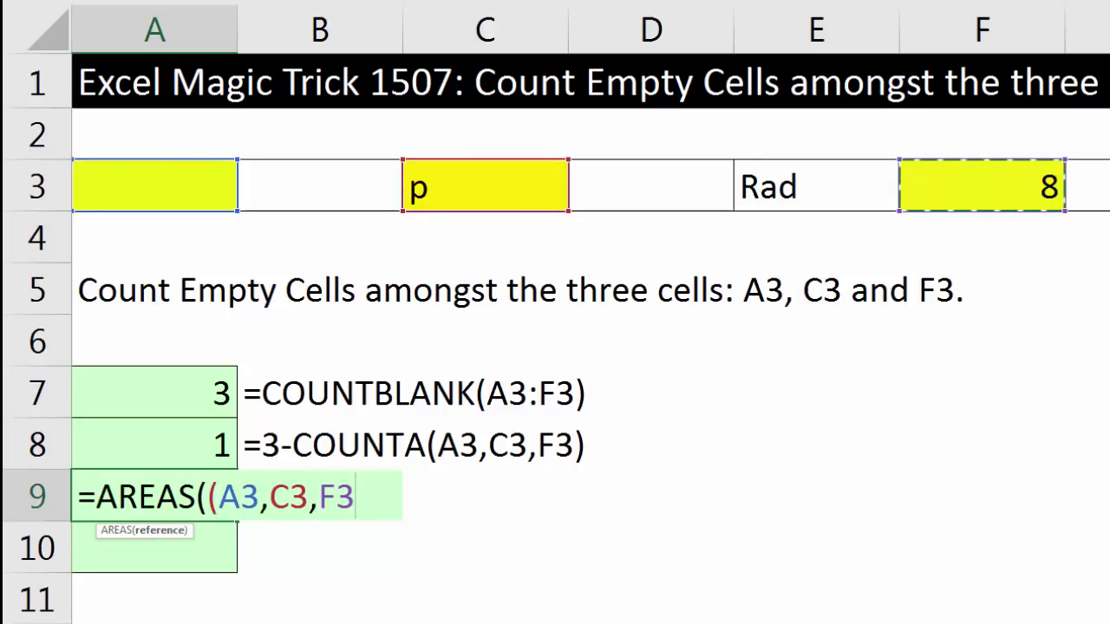
type(")")
left_click(209, 496, "shift")
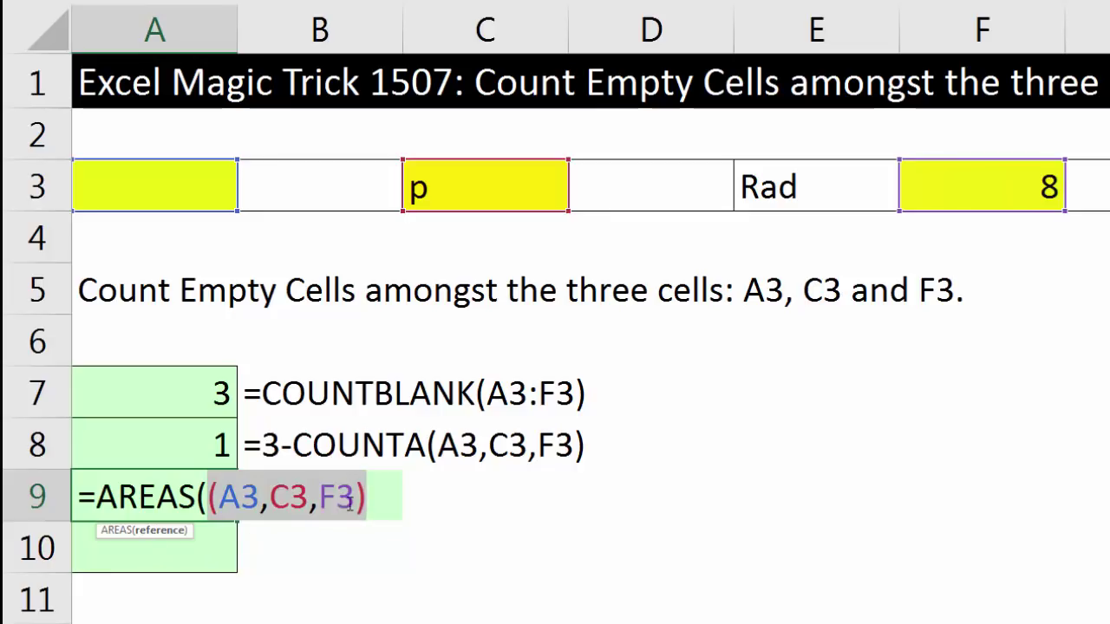
left_click(390, 486)
Commit =AREAS((A3,C3,F3)) in A9, then reopen it and append -COUNTA(
type(")")
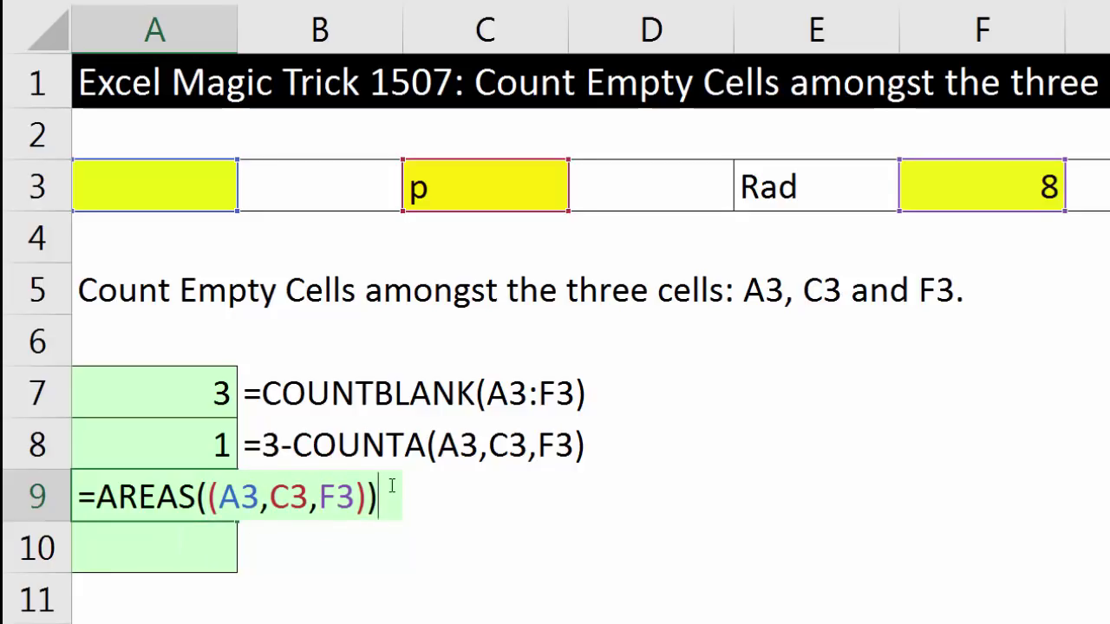
key("Return")
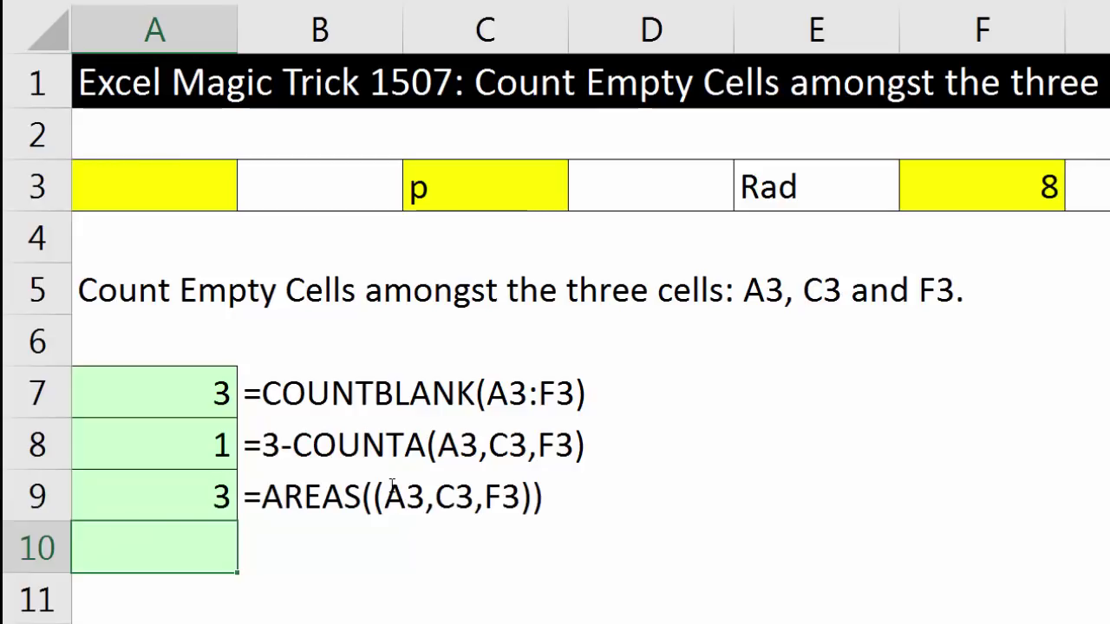
left_click(196, 487)
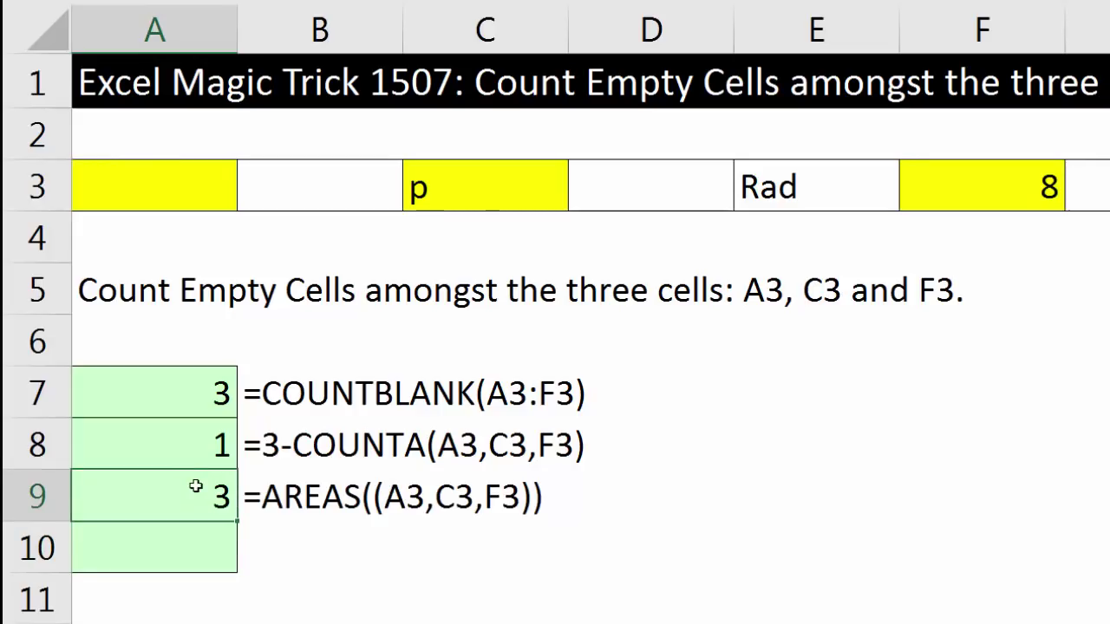
double_click(196, 487)
type("-counta")
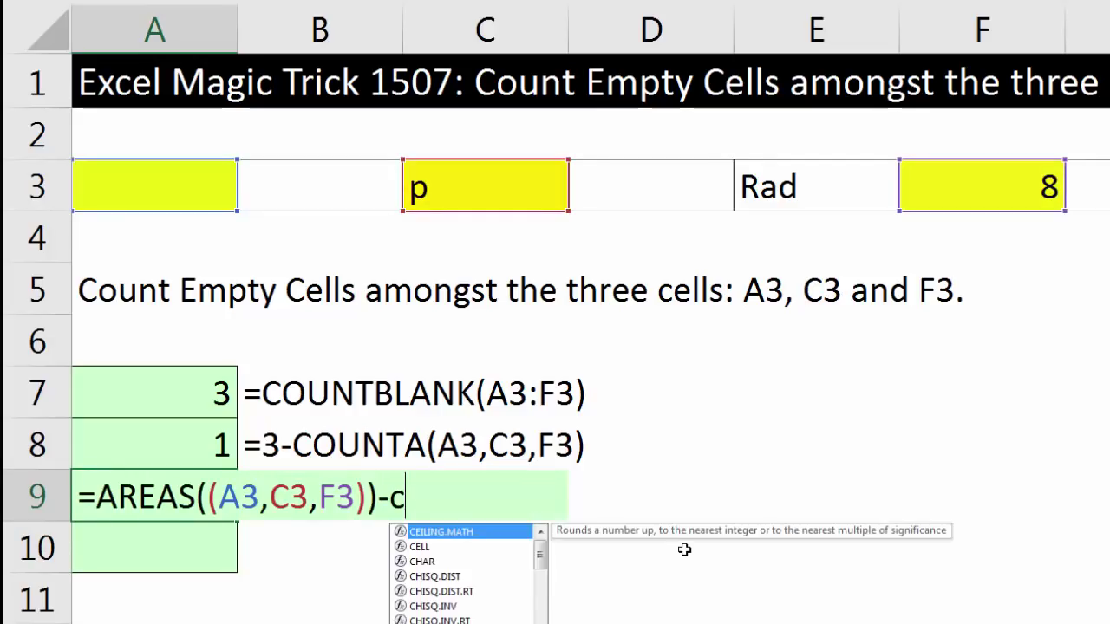
key("Tab")
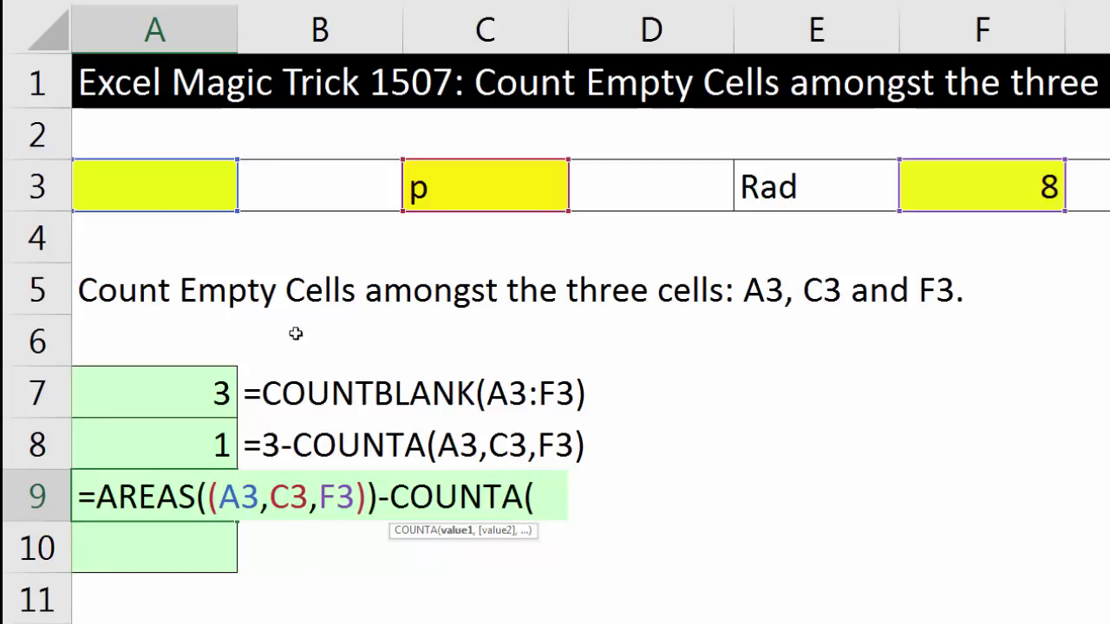
Give COUNTA the cells A3, C3 and F3, so A9 =AREAS((A3,C3,F3))-COUNTA(A3,C3,F3) returns 1
left_click(199, 190)
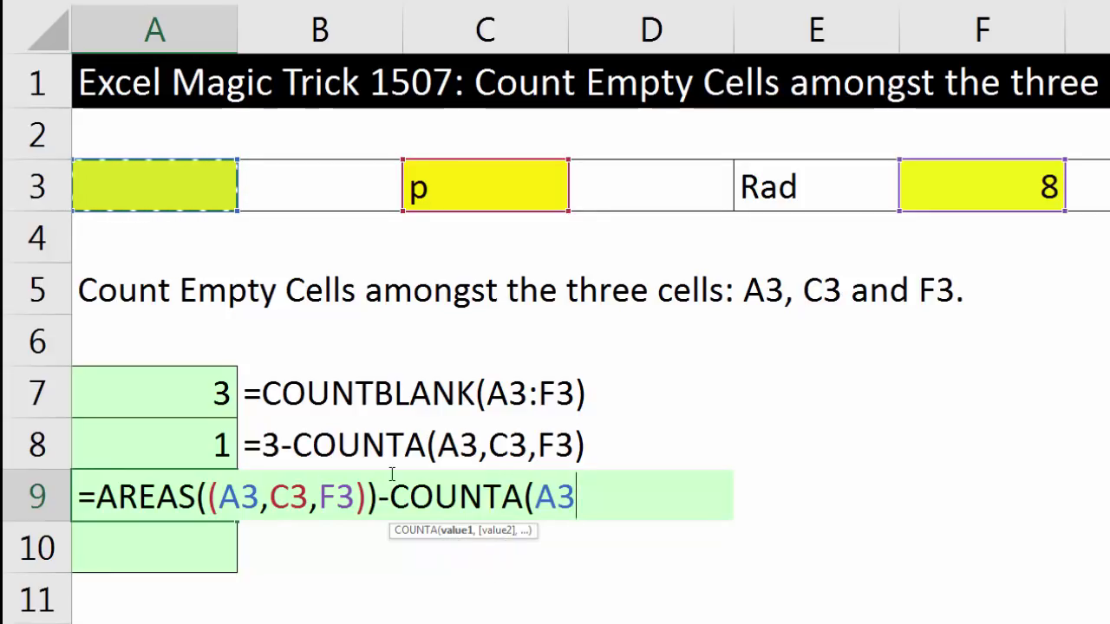
key("ctrl")
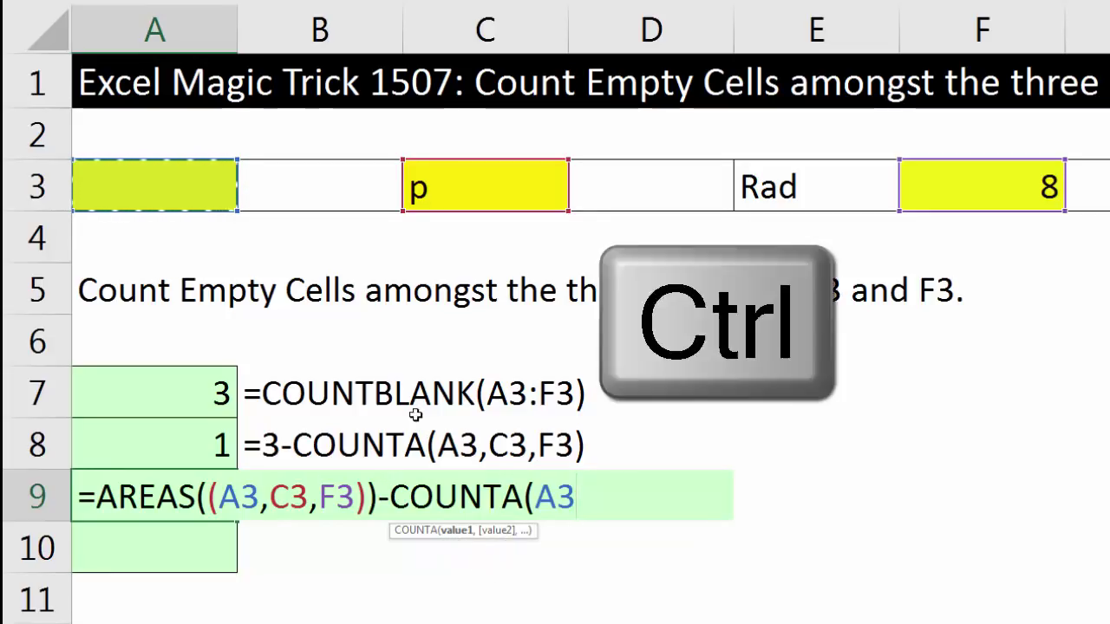
left_click(507, 182, "ctrl")
left_click(940, 189, "ctrl")
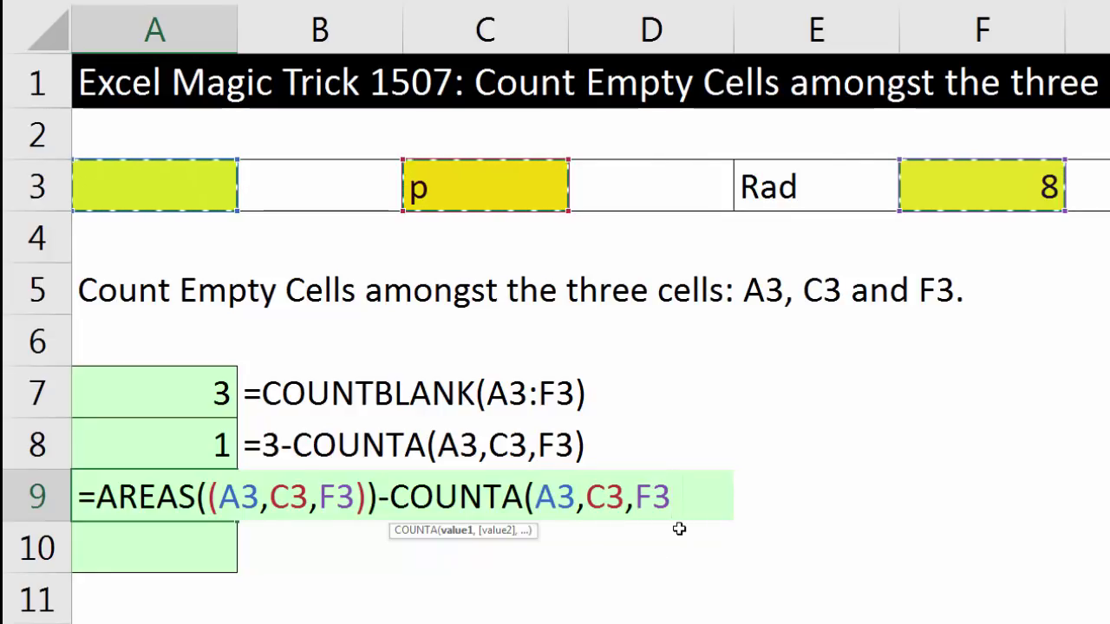
type(")")
key("Return")
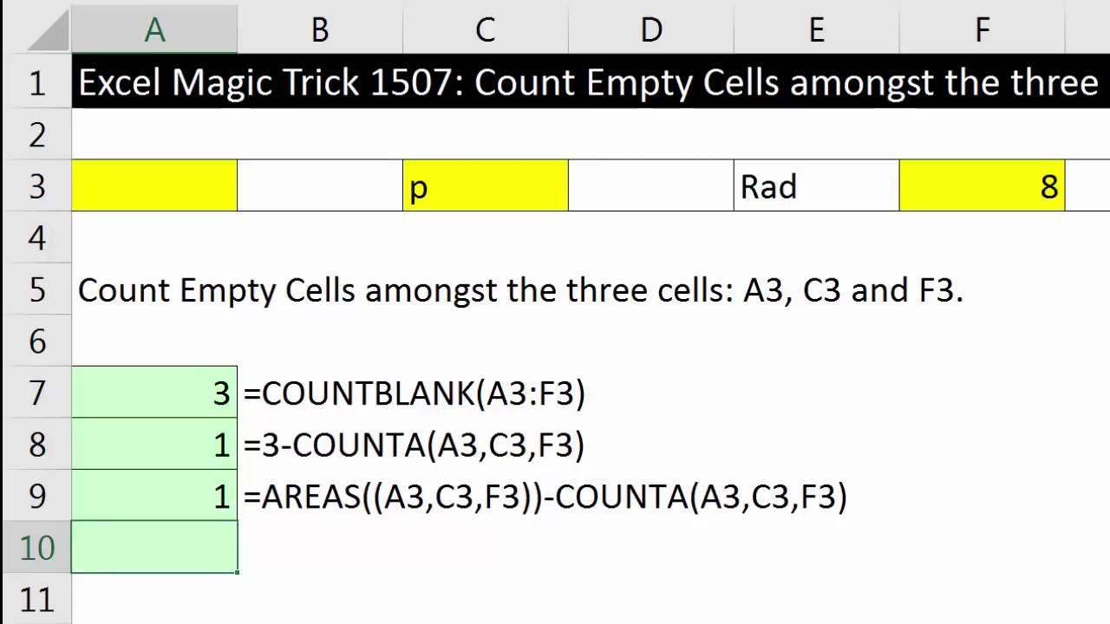
type("=(")
Complete A10 as =(A3=""), which returns TRUE because A3 is empty
left_click(144, 176)
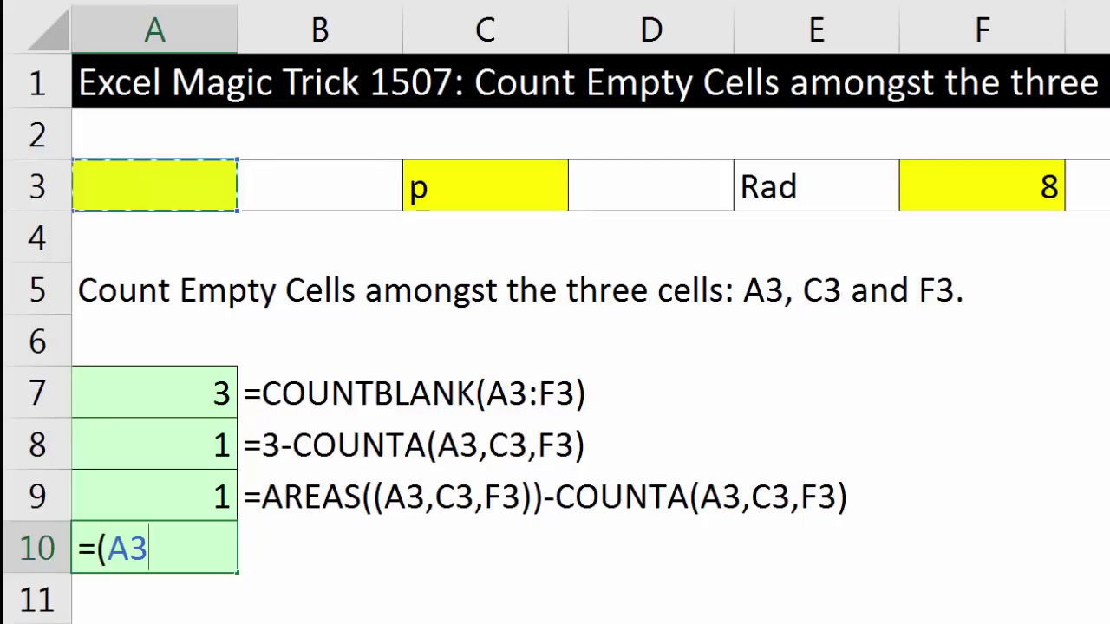
type("=")
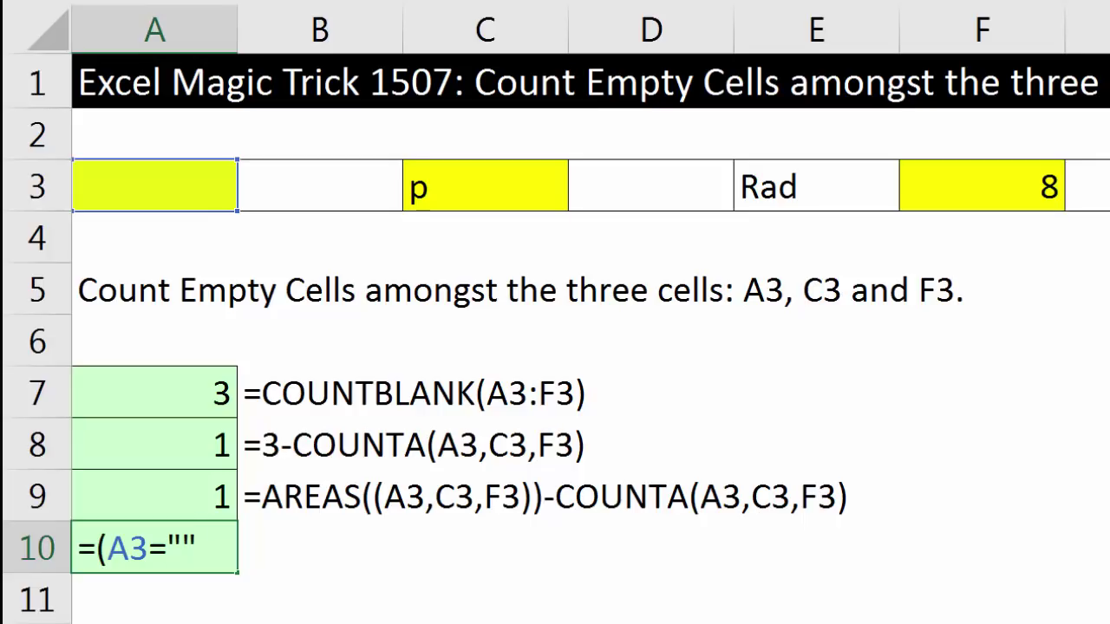
type(")")
double_click(180, 542)
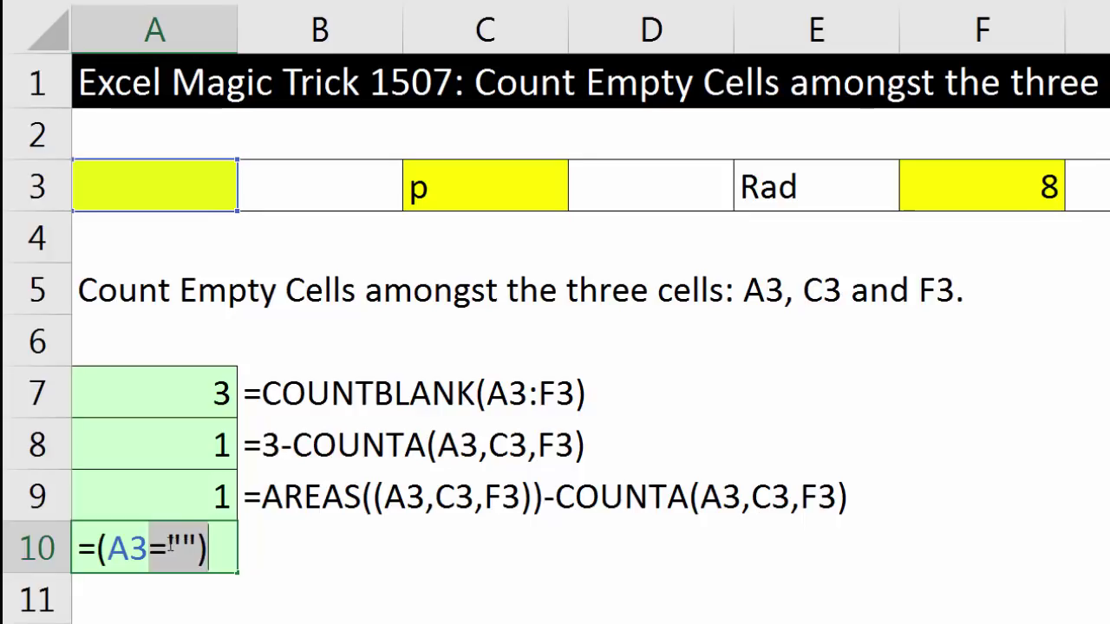
left_click_drag(167, 544, 192, 543)
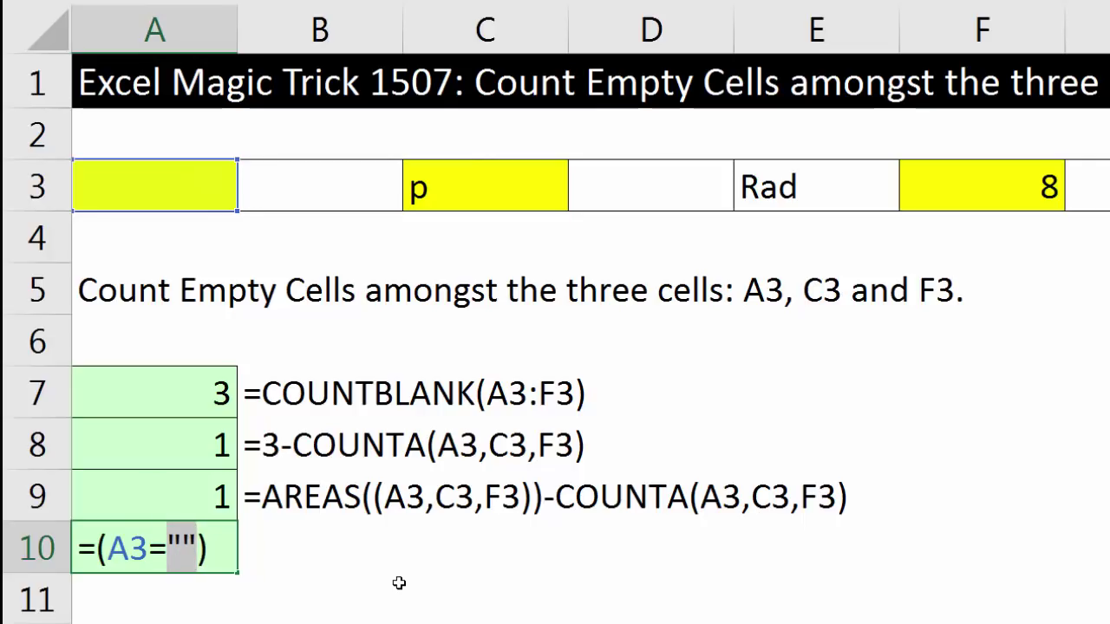
key("ctrl+Return")
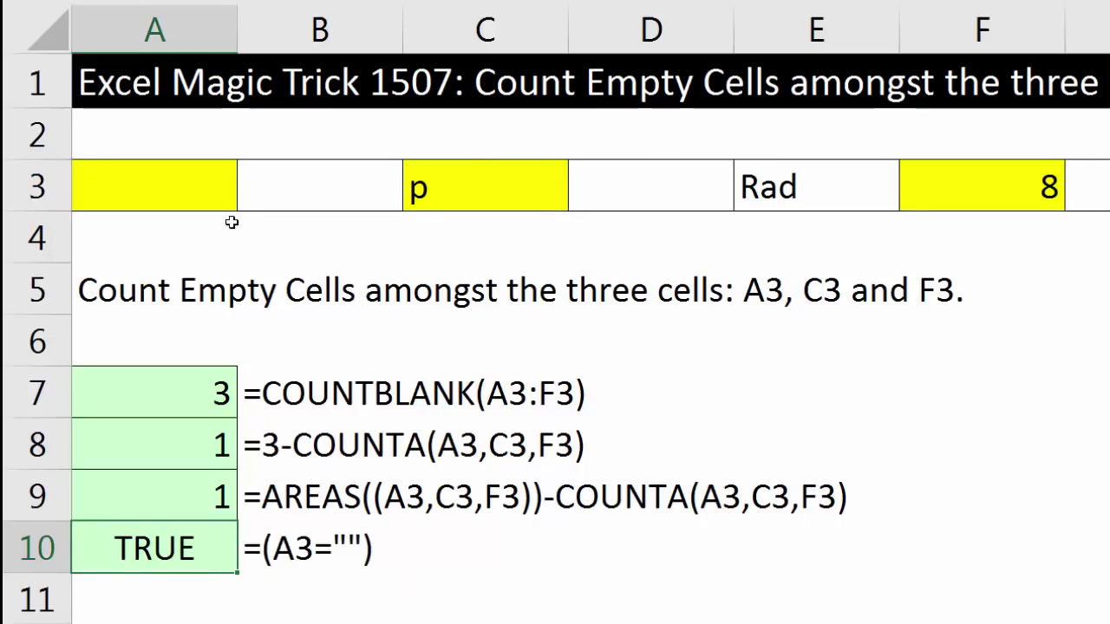
left_click(185, 178)
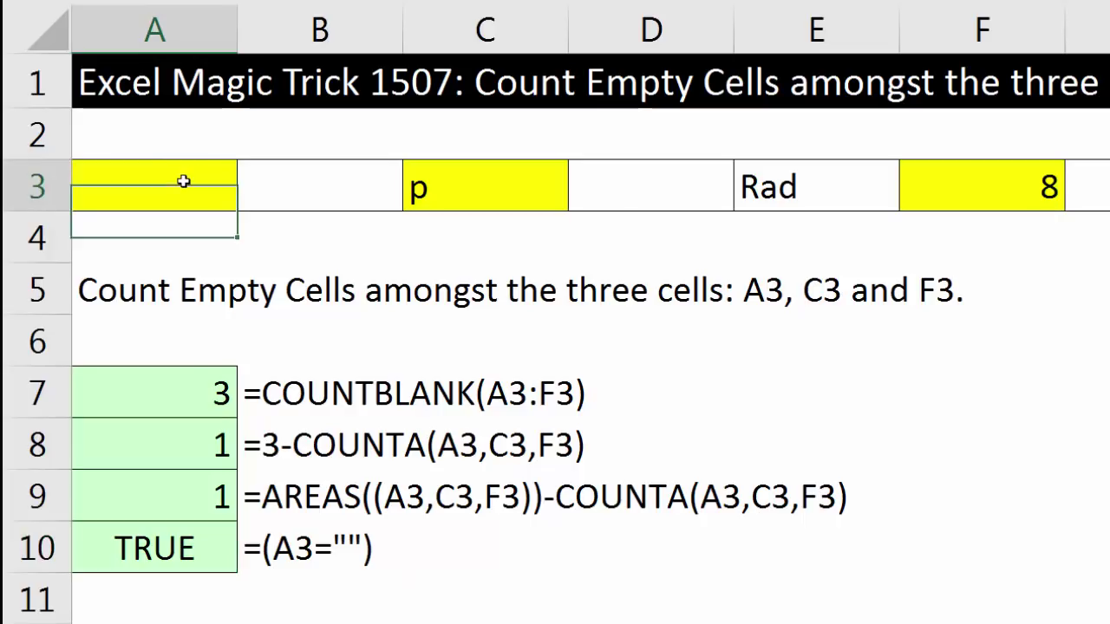
type("=\"\"")
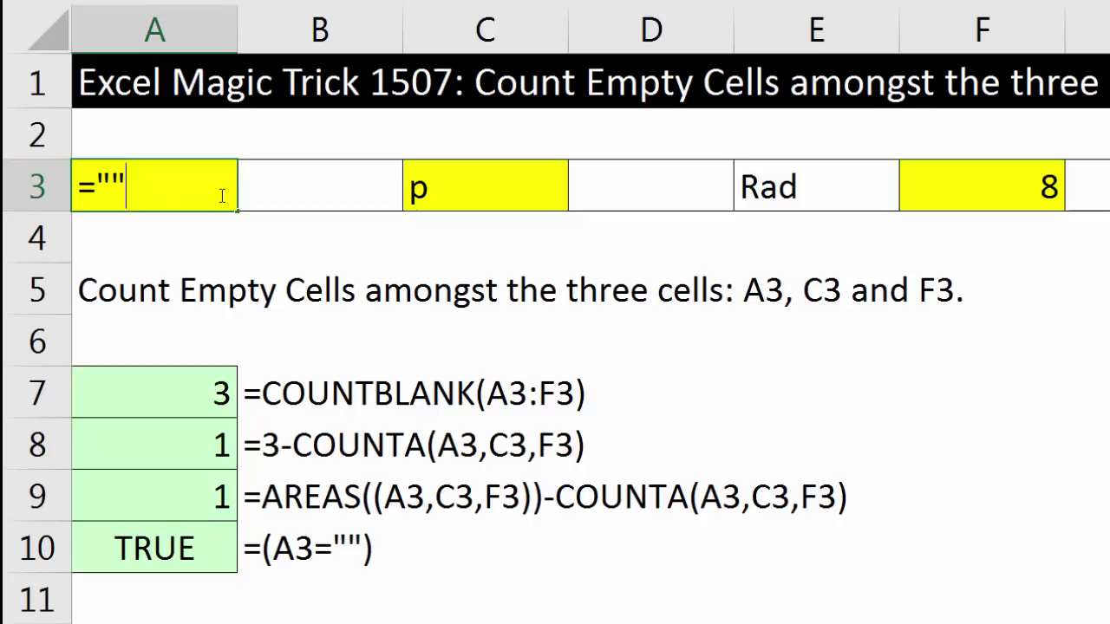
key("ctrl+Return")
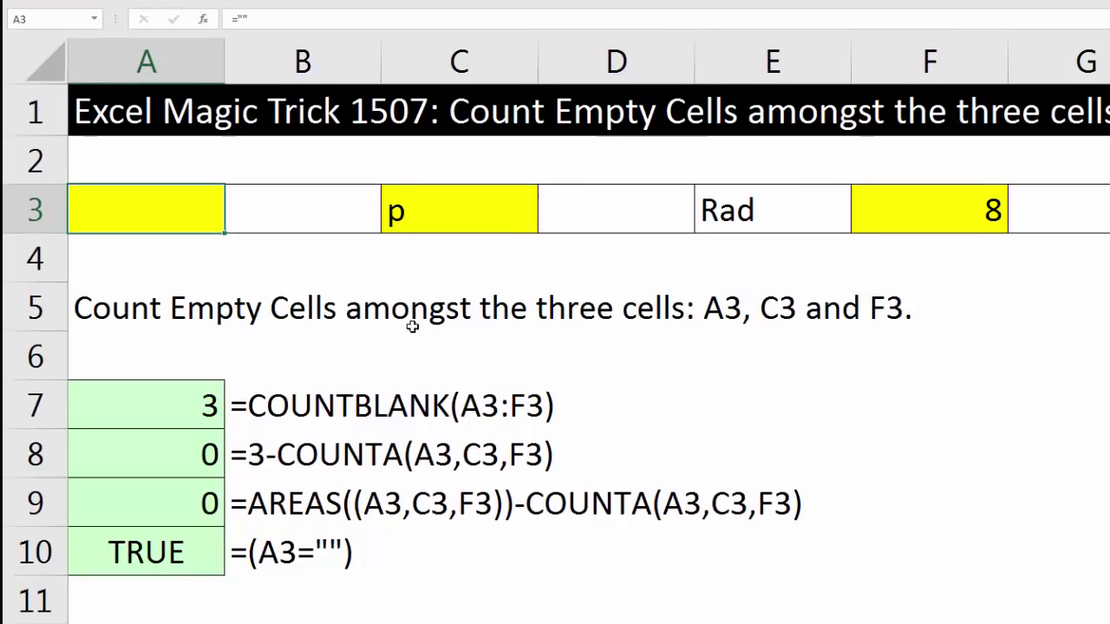
key("Delete")
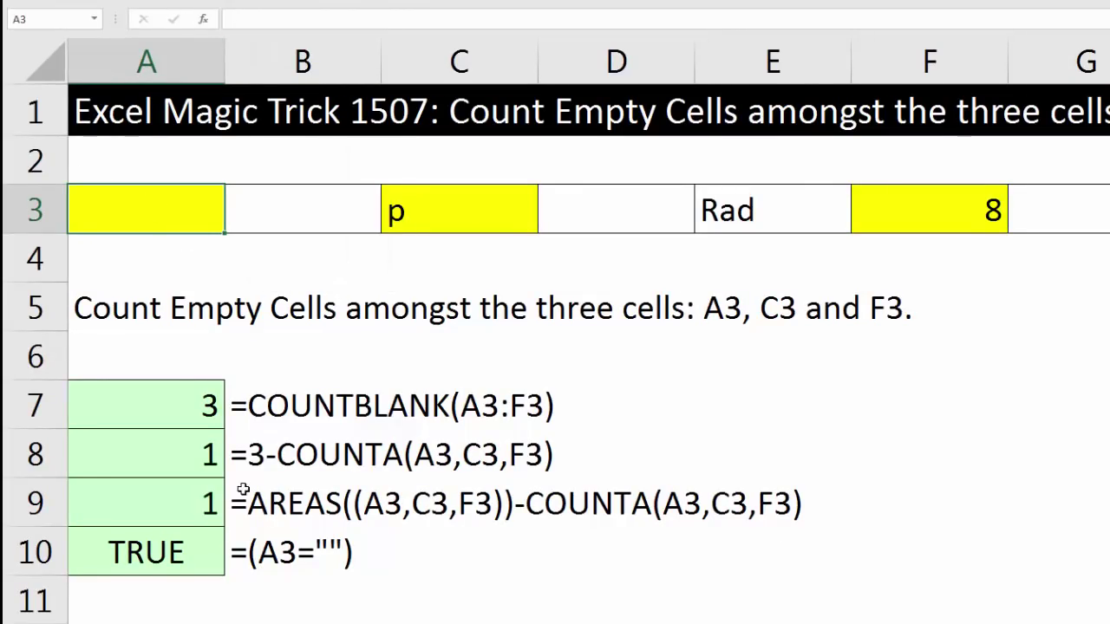
Extend A10 to =(A3="")+(C3="")+(F3=""), which returns 1
left_click(205, 545)
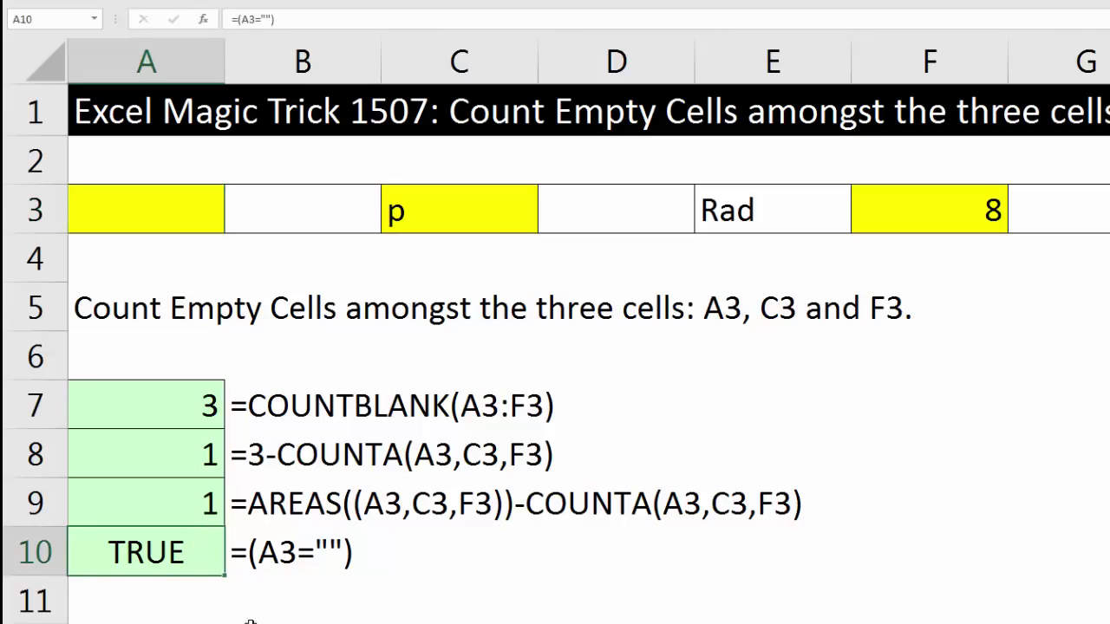
key("F2")
type("+(")
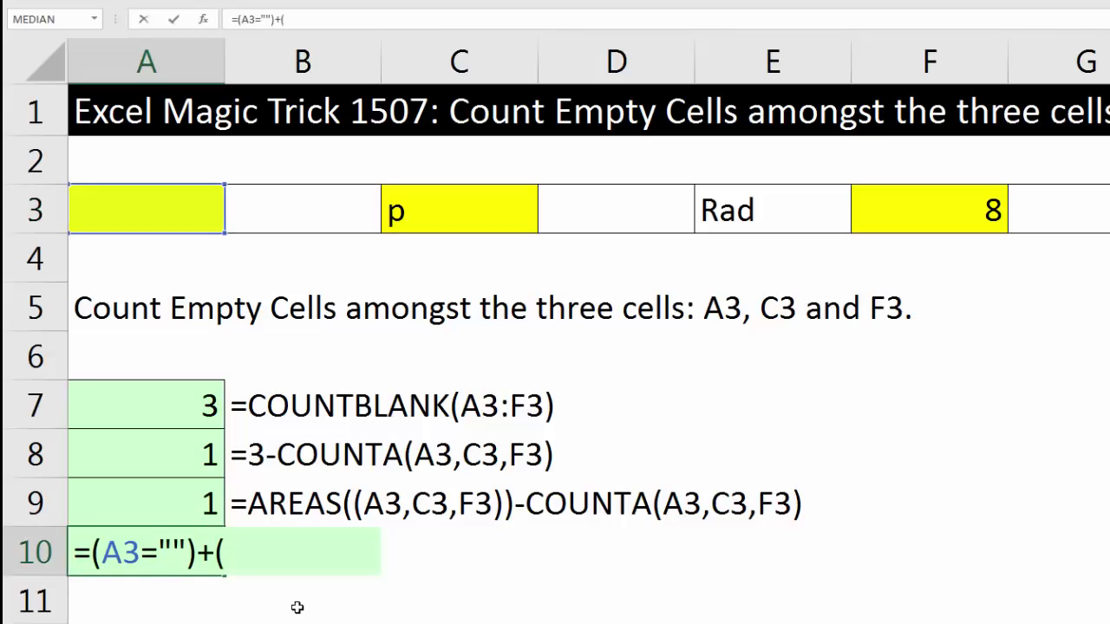
left_click(440, 206)
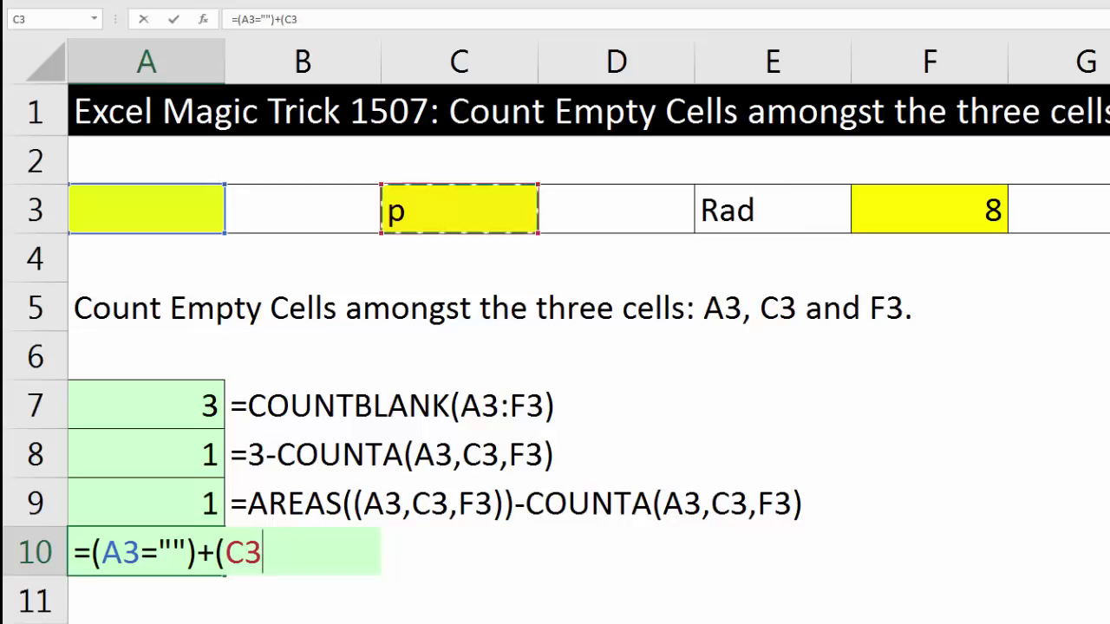
type("=\"\")")
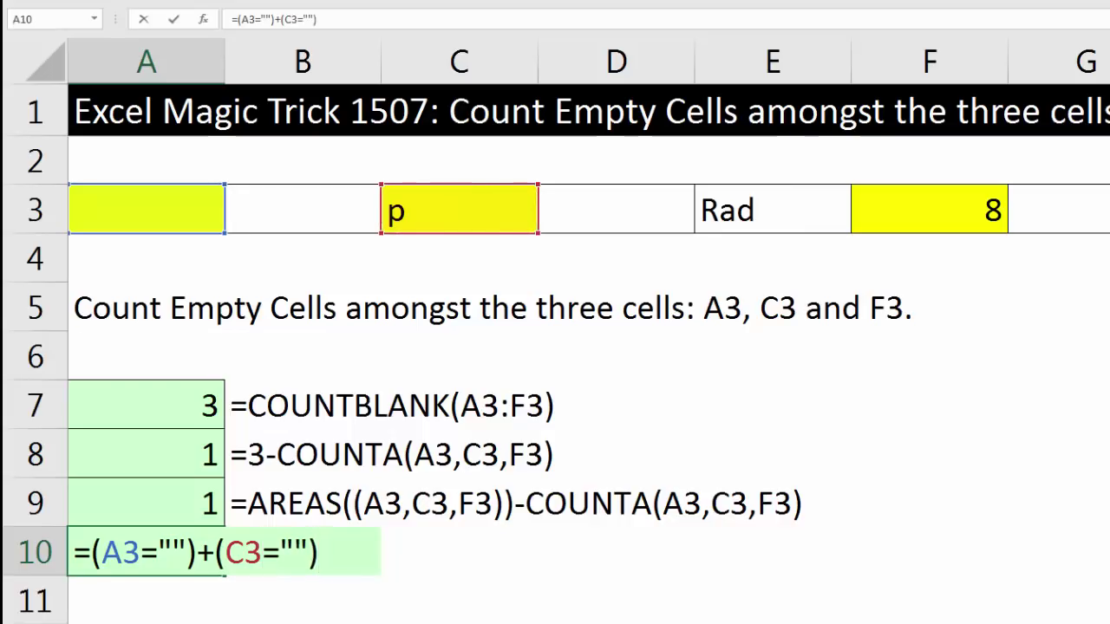
type("+(")
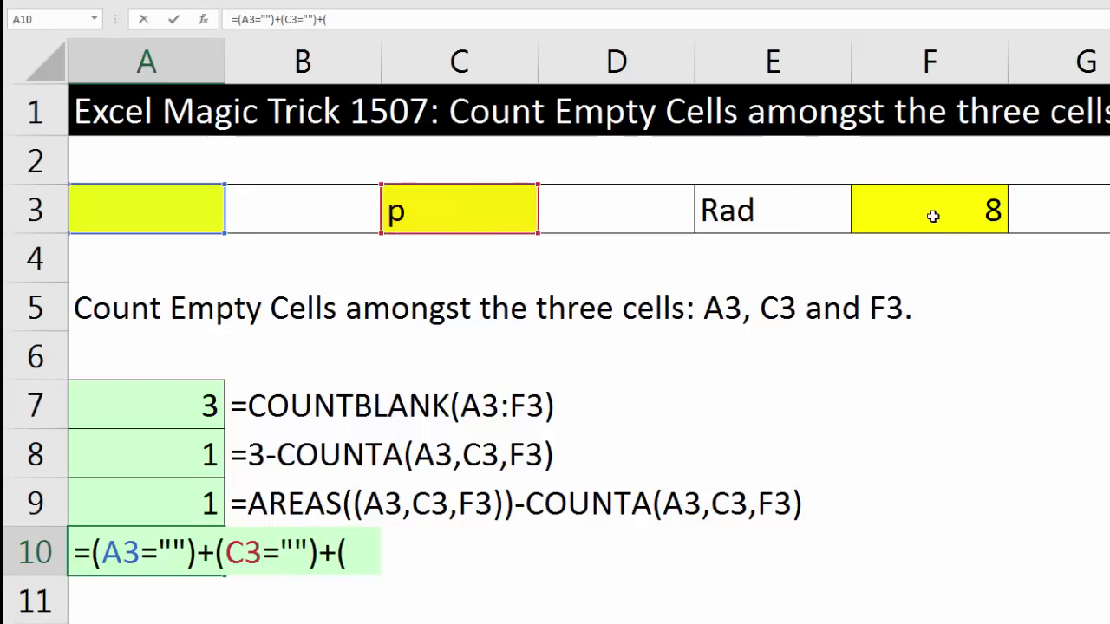
left_click(934, 215)
type("=\"\")")
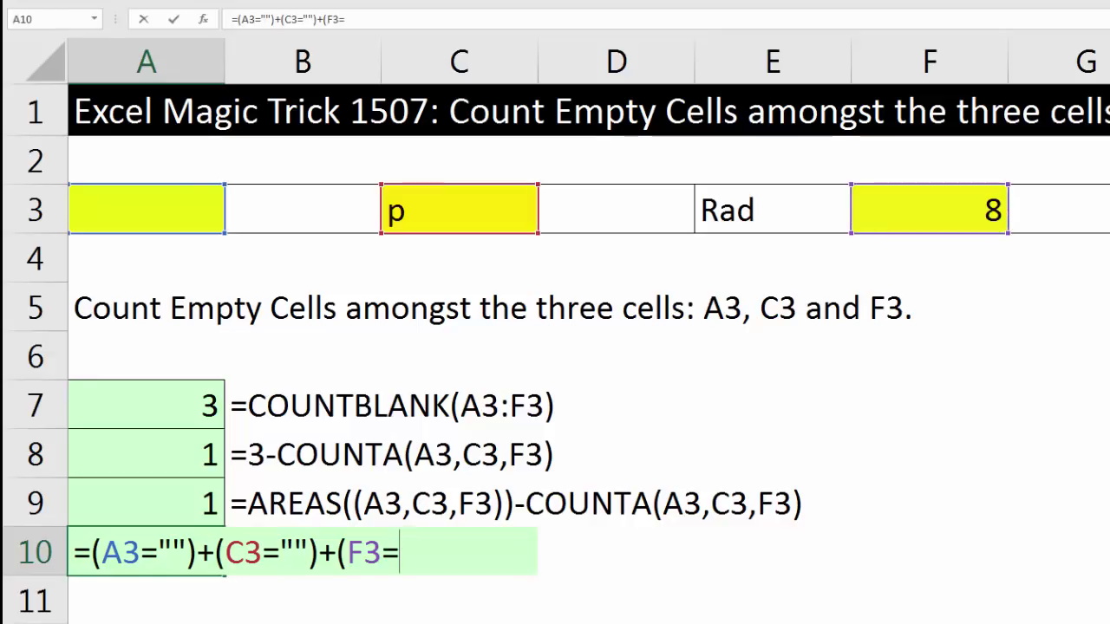
key("ctrl+Return")
key("Down")
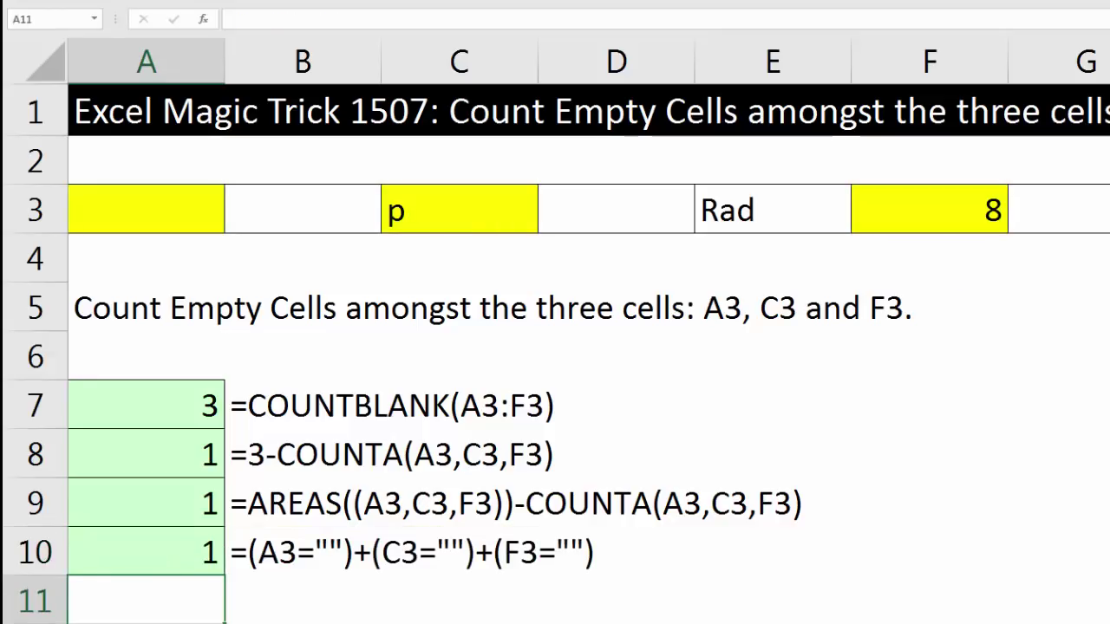
Enter a space, then TRUE, in A3 to test how the blank counts react
left_click(173, 208)
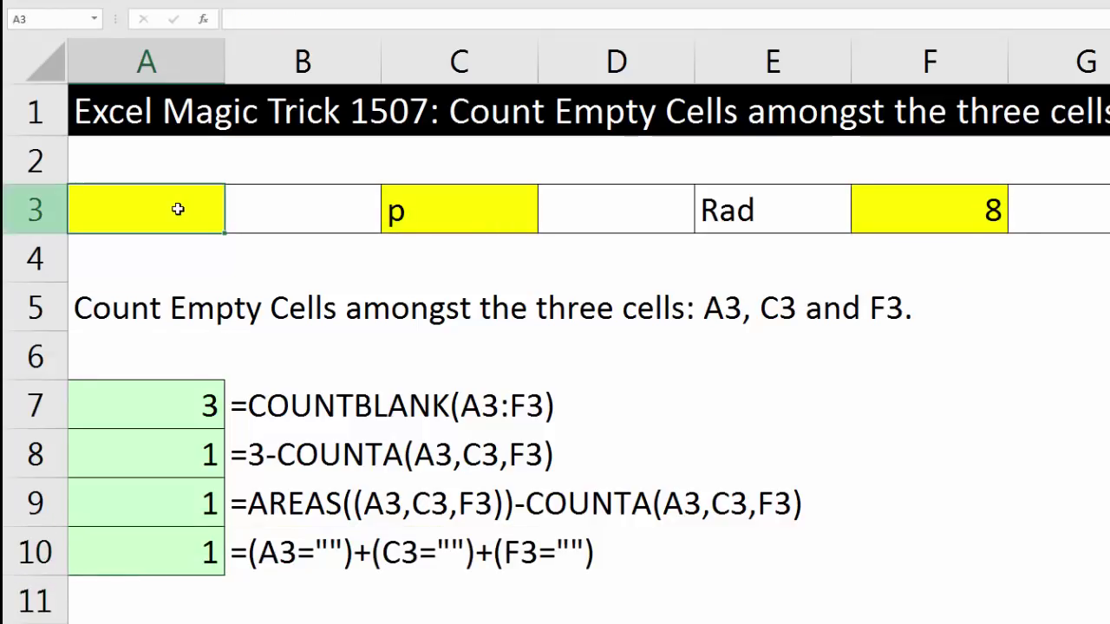
key("F2")
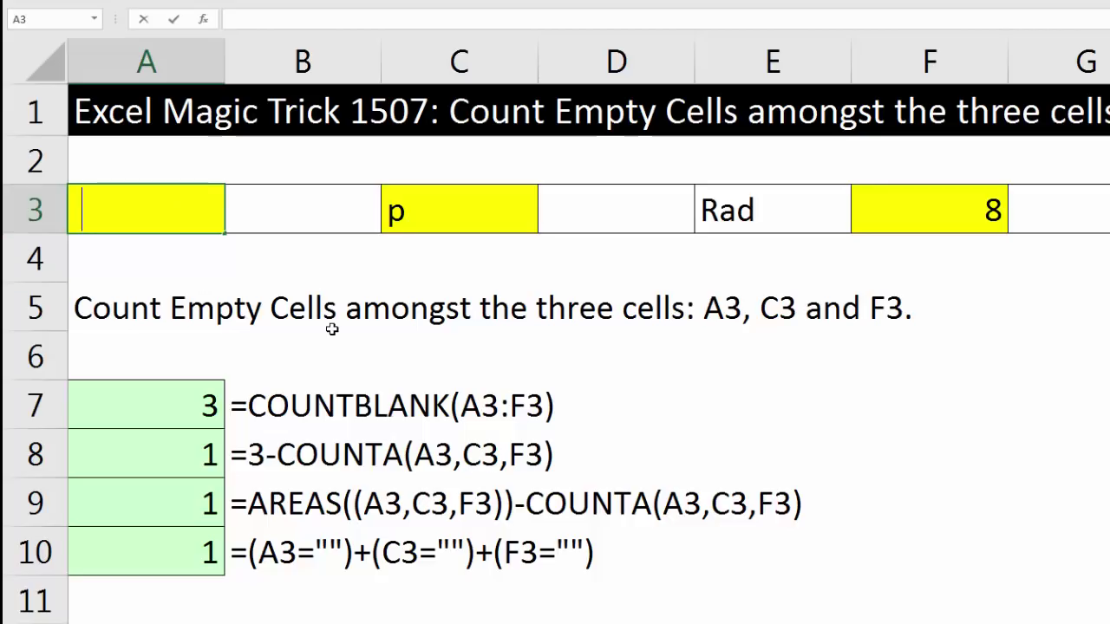
key("Return")
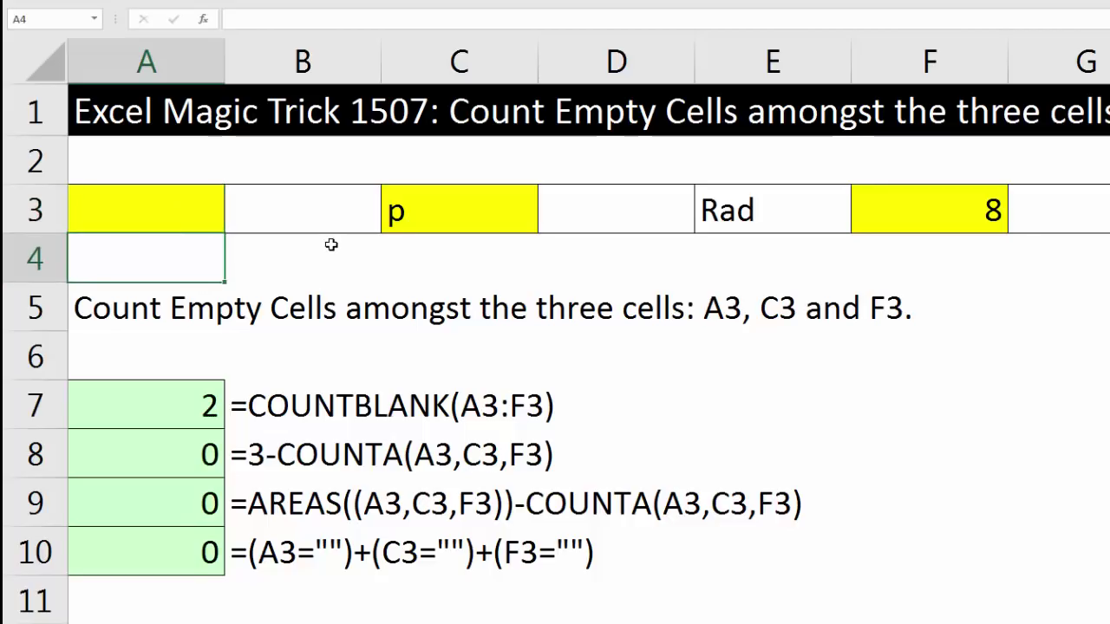
left_click(177, 217)
type("true")
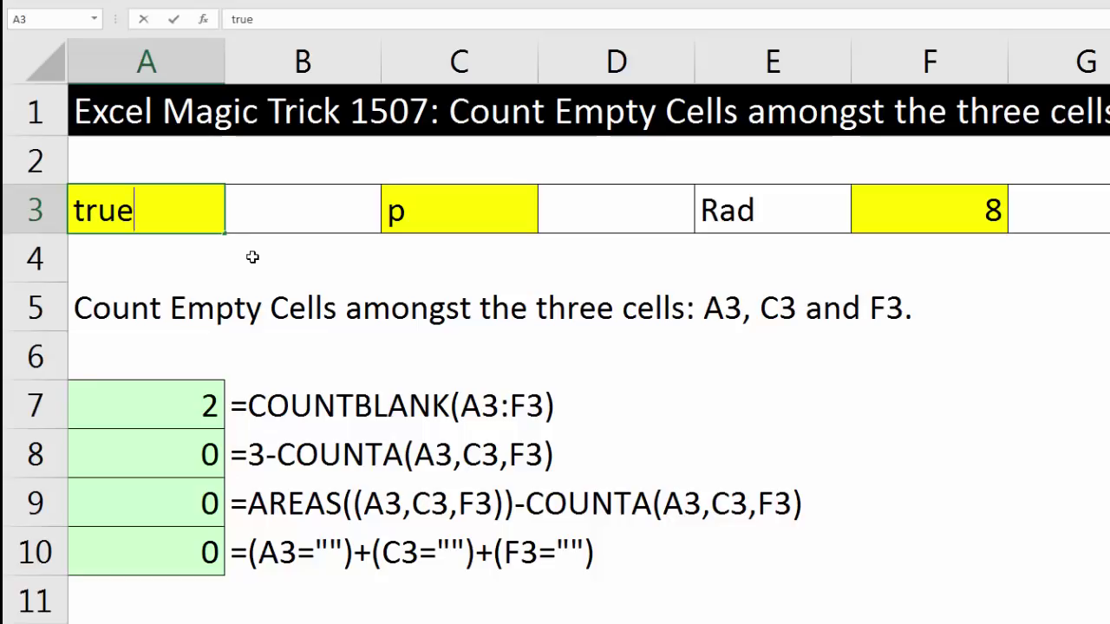
key("Return")
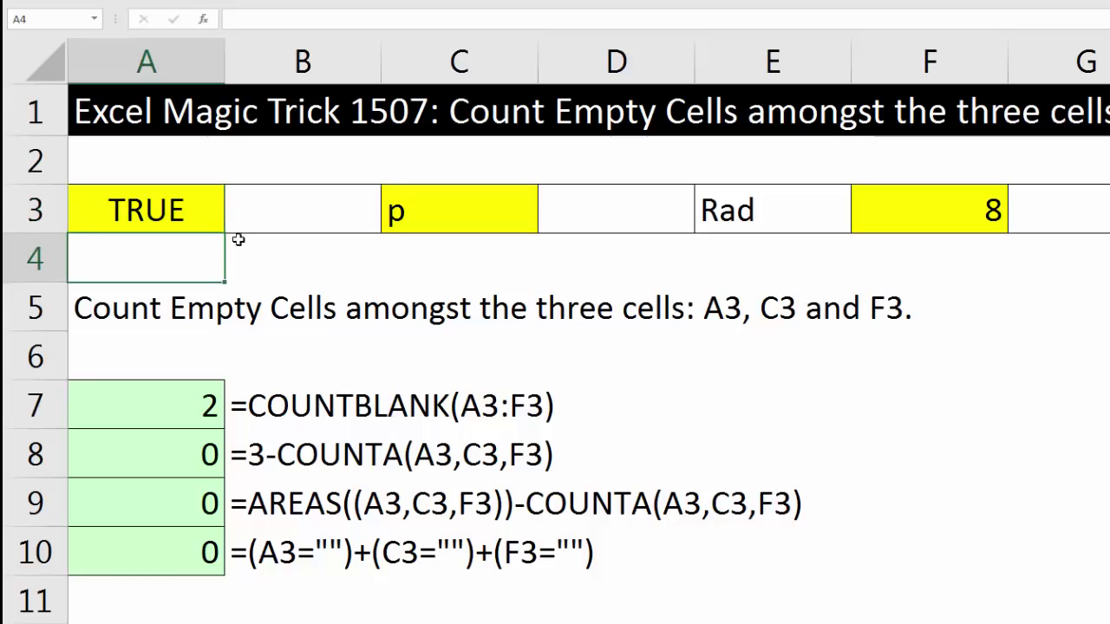
Put =1/0 in A3 so it shows #DIV/0! and A10 errors too
left_click(214, 210)
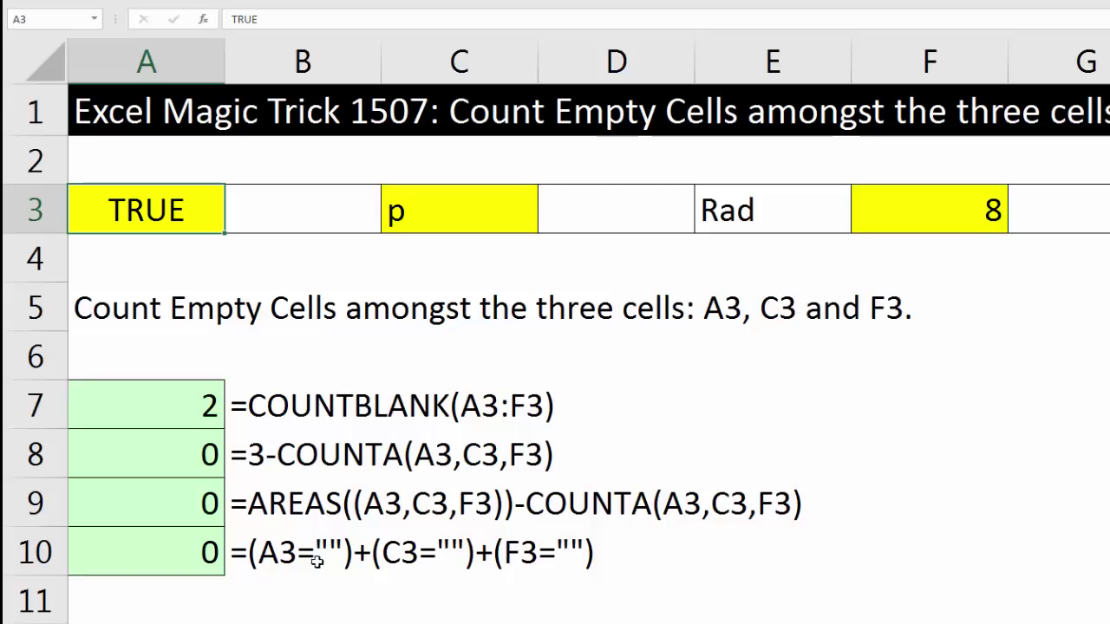
type("=")
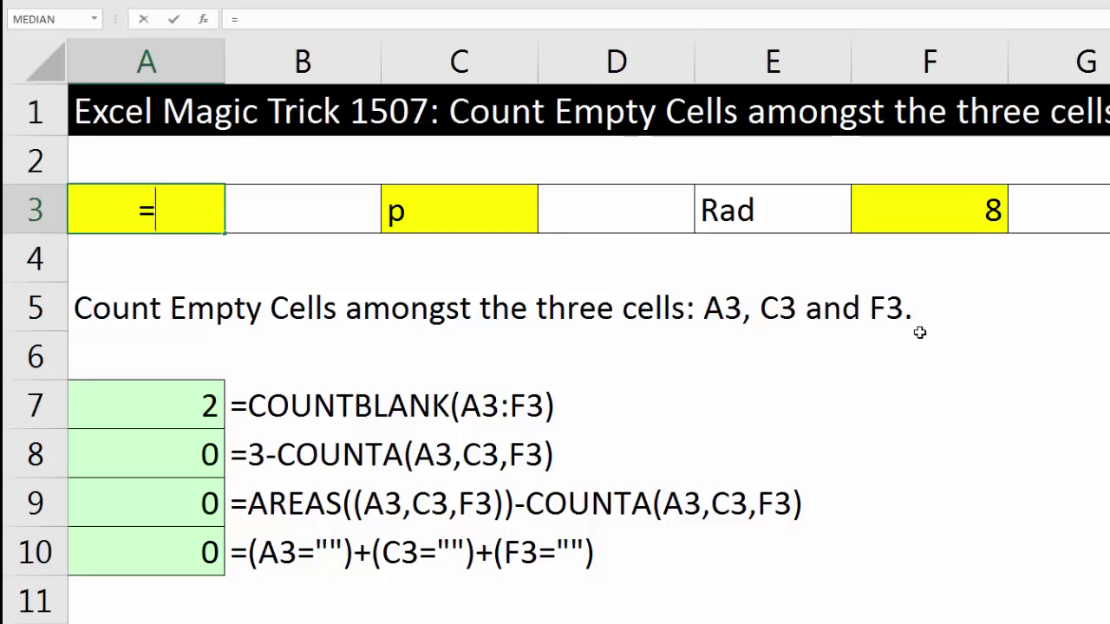
type("1/0")
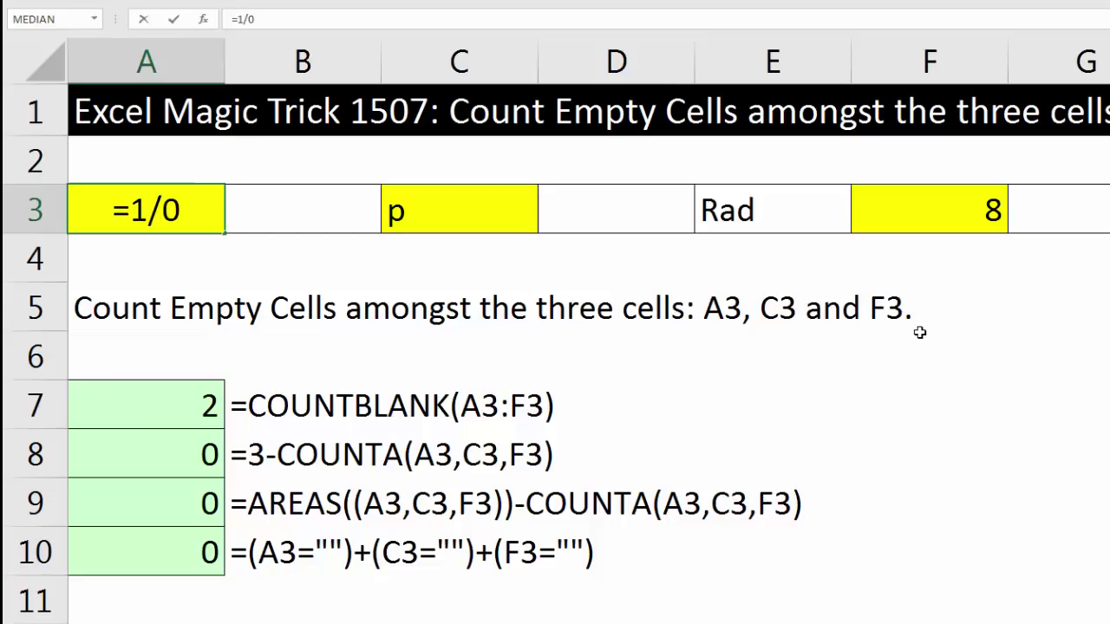
key("ctrl+Return")
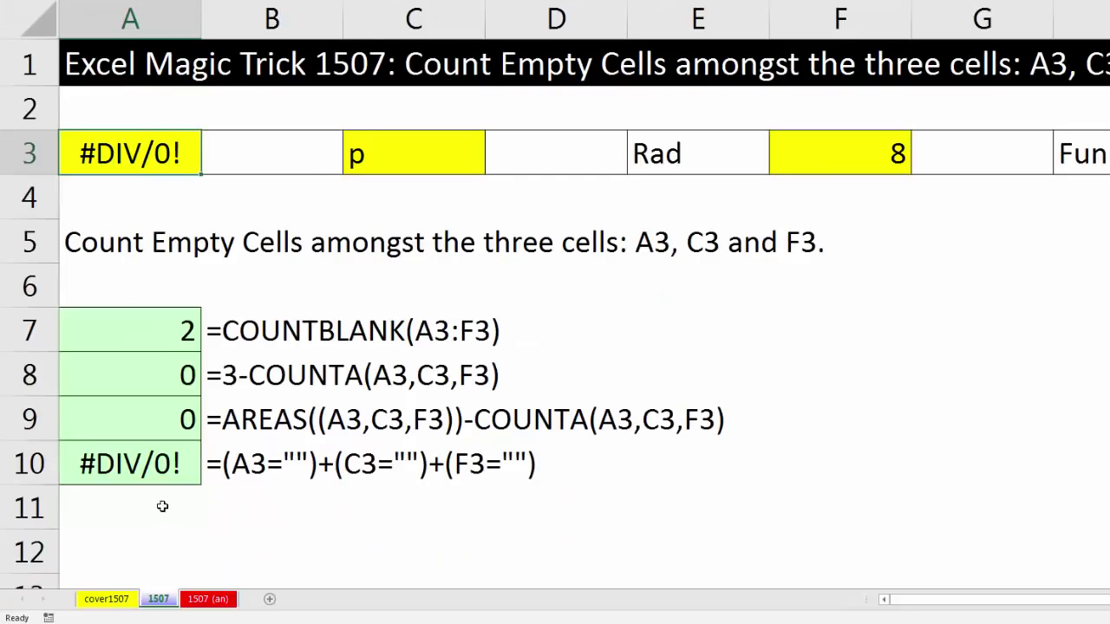
left_click_drag(159, 467, 223, 464)
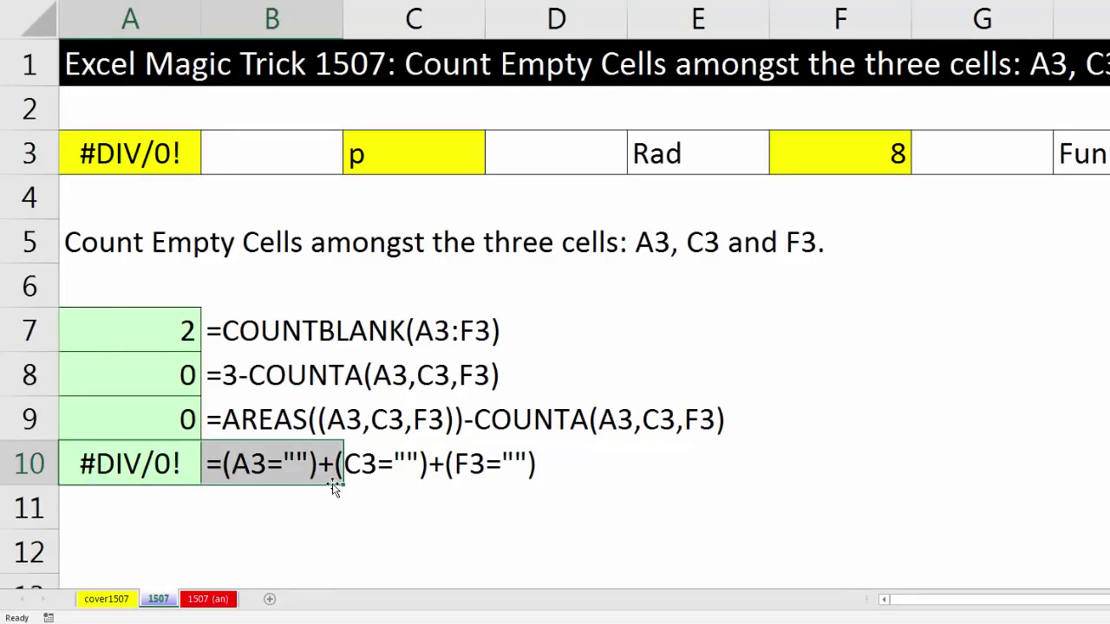
double_click(250, 457)
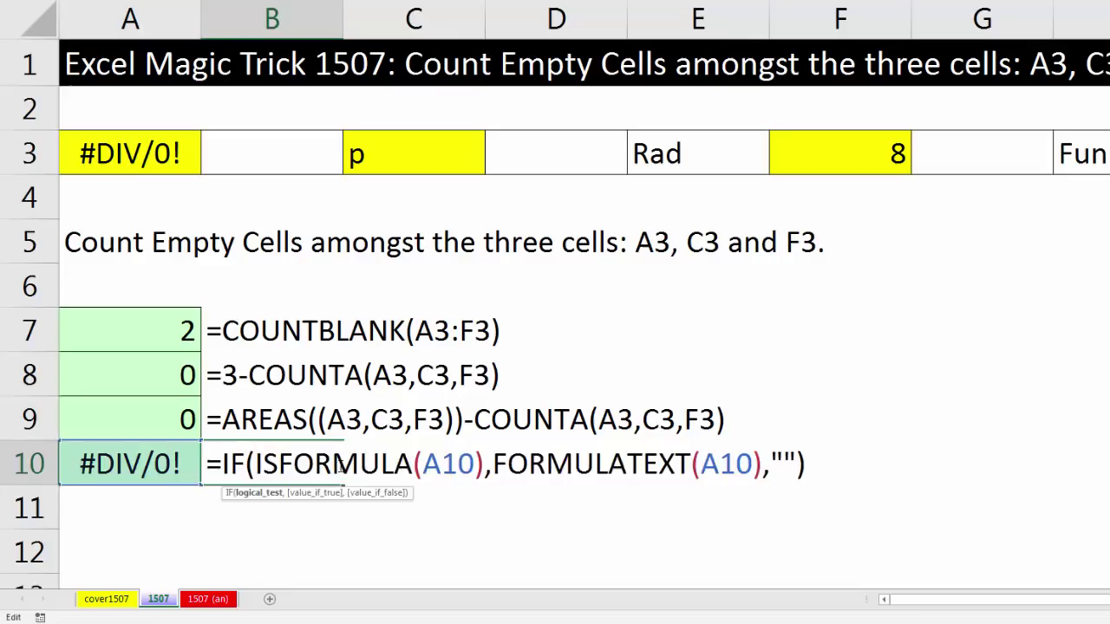
key("Escape")
mouse_move(159, 479)
left_mouse_down()
mouse_move(239, 465)
mouse_move(286, 475)
left_mouse_up()
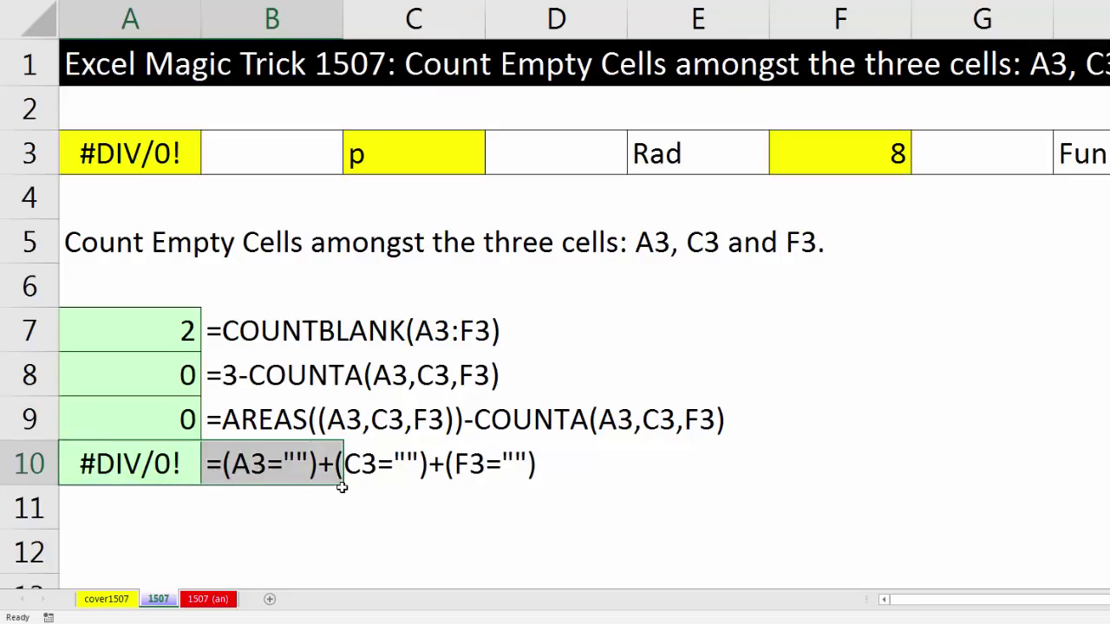
left_click_drag(342, 487, 347, 529)
left_click(184, 505)
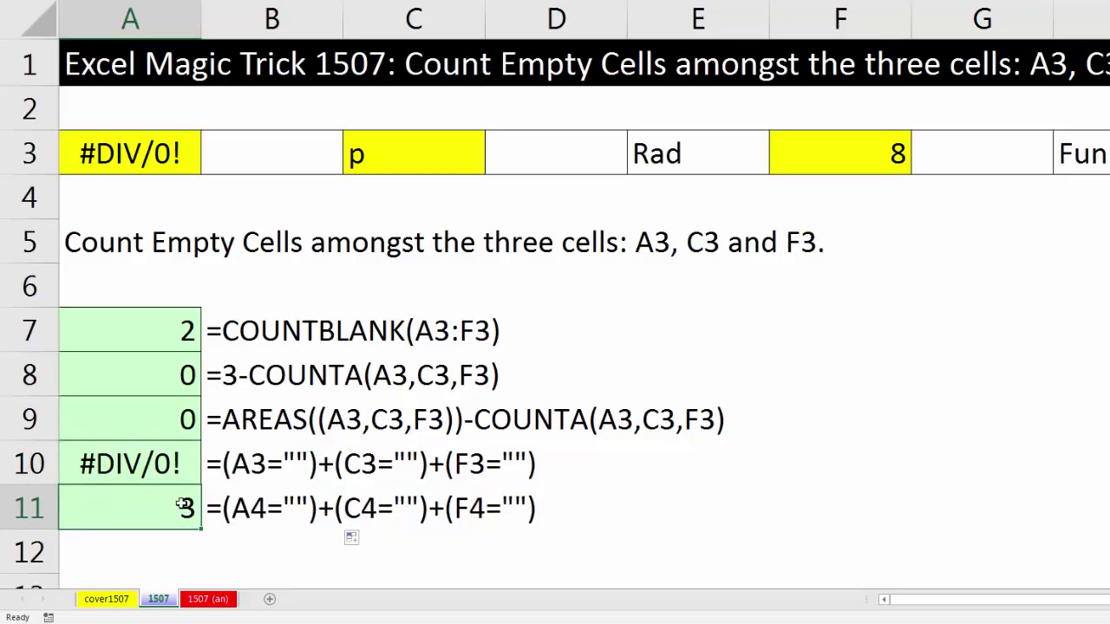
key("ctrl+z")
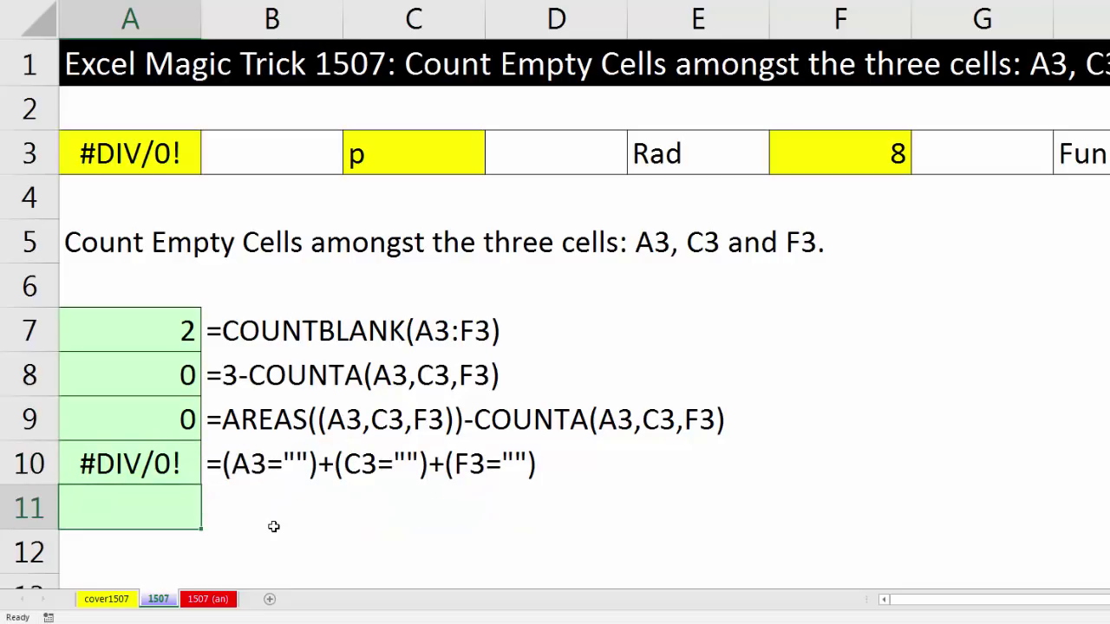
Select A3, C3 and F3 and name them MyRAnge in the Name Box
left_click(169, 154)
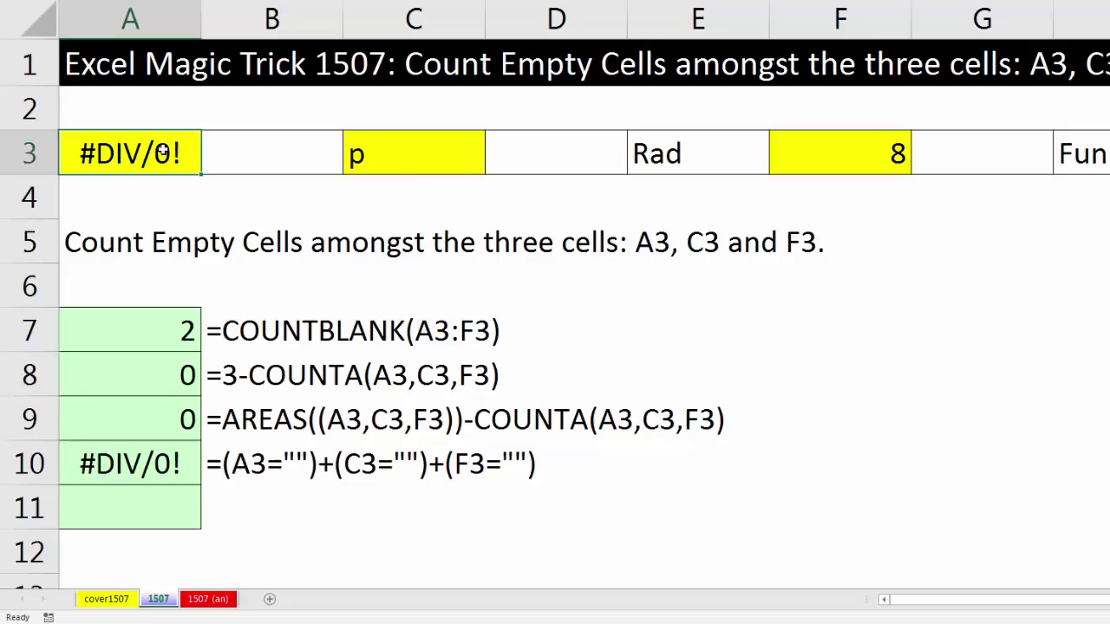
key("ctrl")
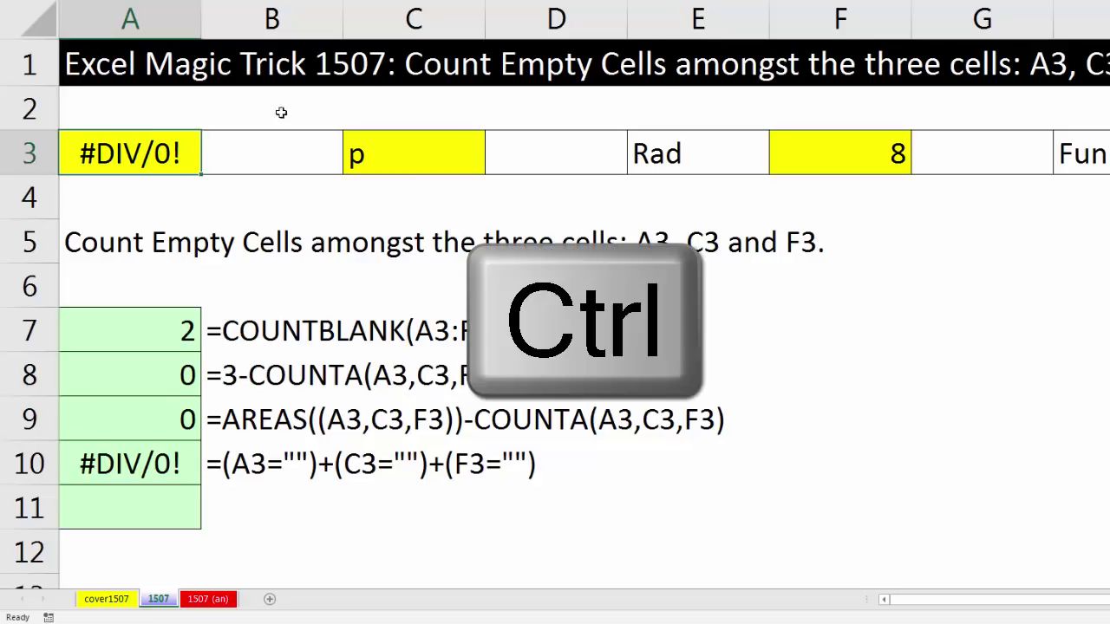
left_click(408, 144, "ctrl")
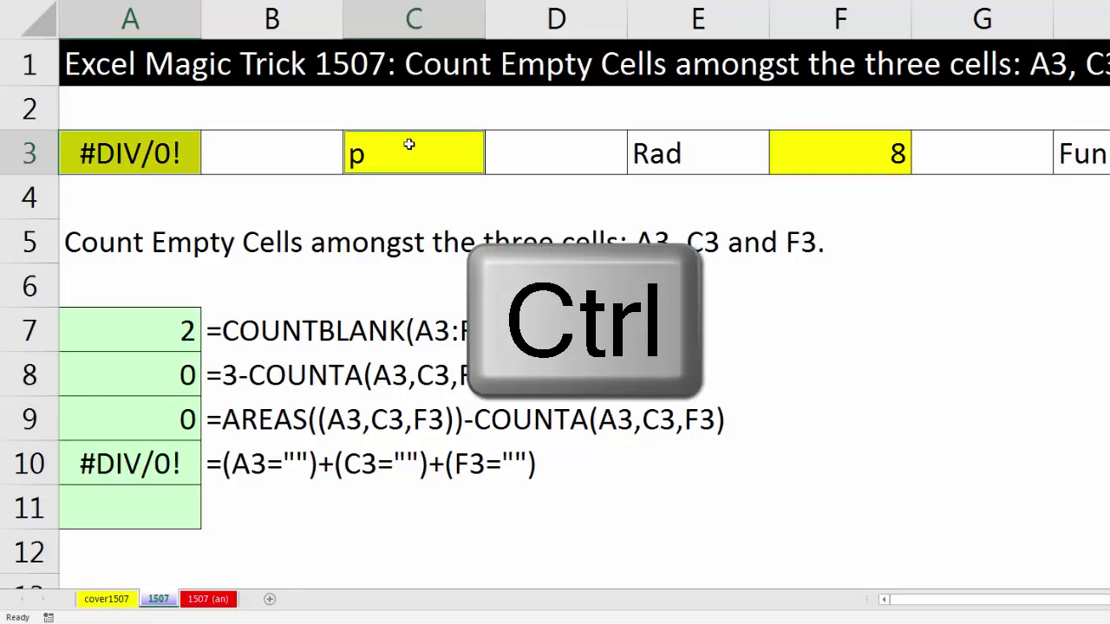
left_click(786, 152, "ctrl")
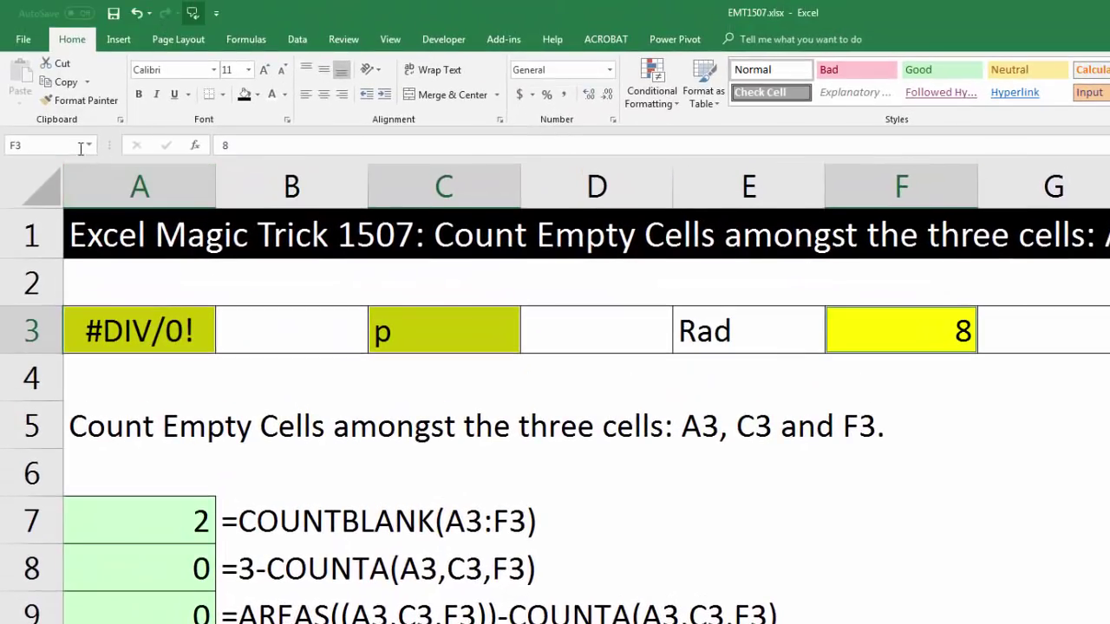
left_click(72, 145)
type("MyRAnge")
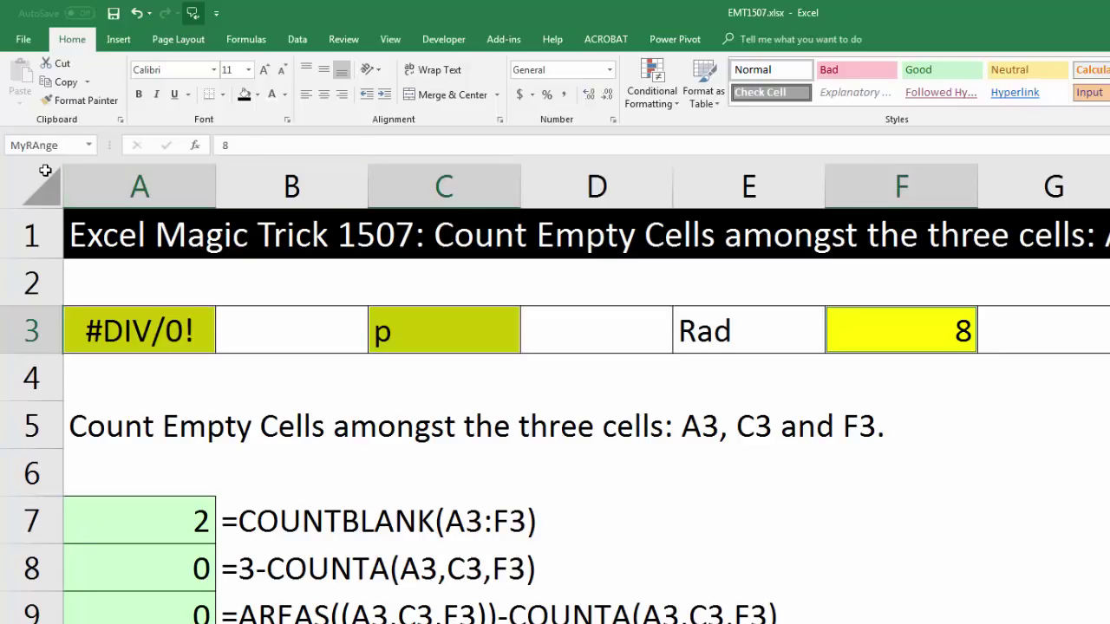
key("Escape")
Choose MyRAnge from the Name Box list to confirm it reselects the three cells
left_click(89, 145)
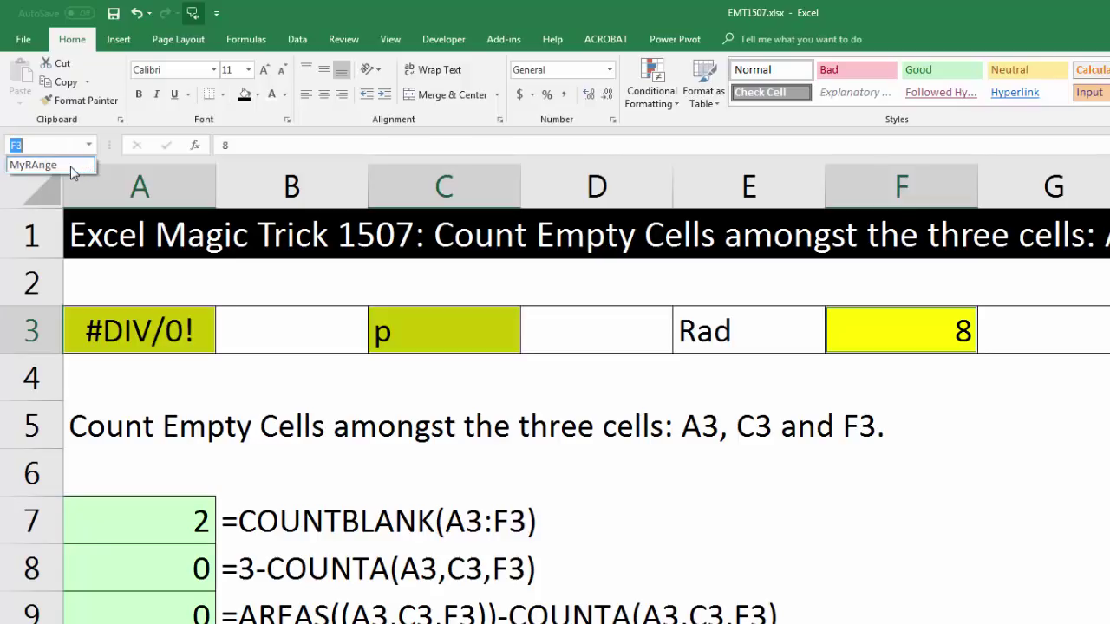
left_click(73, 165)
left_click(292, 382)
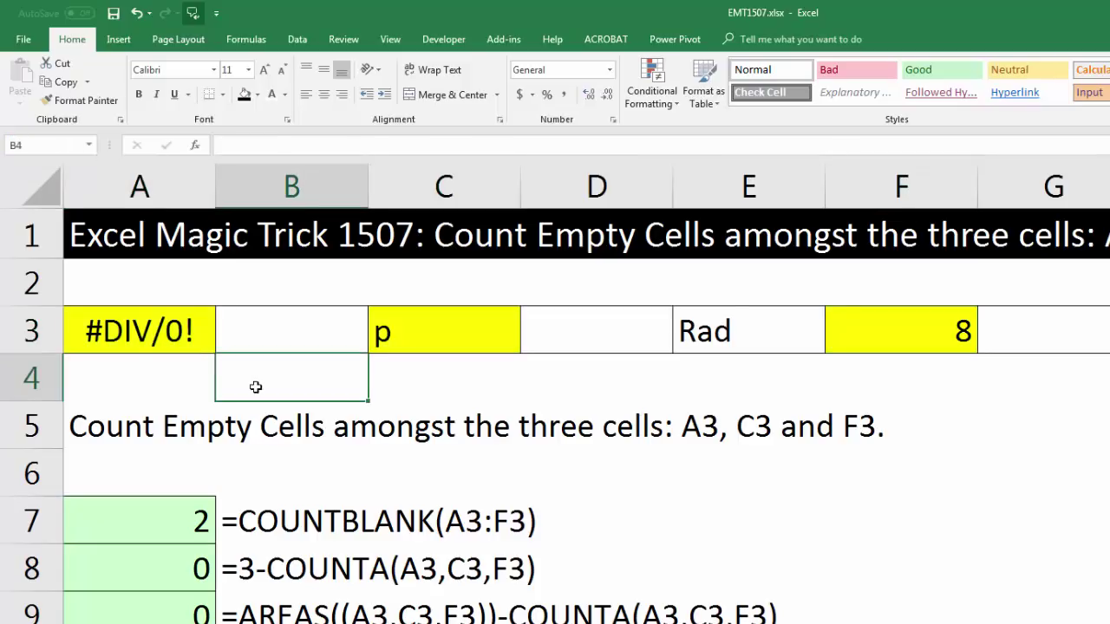
left_click(87, 146)
left_click(75, 165)
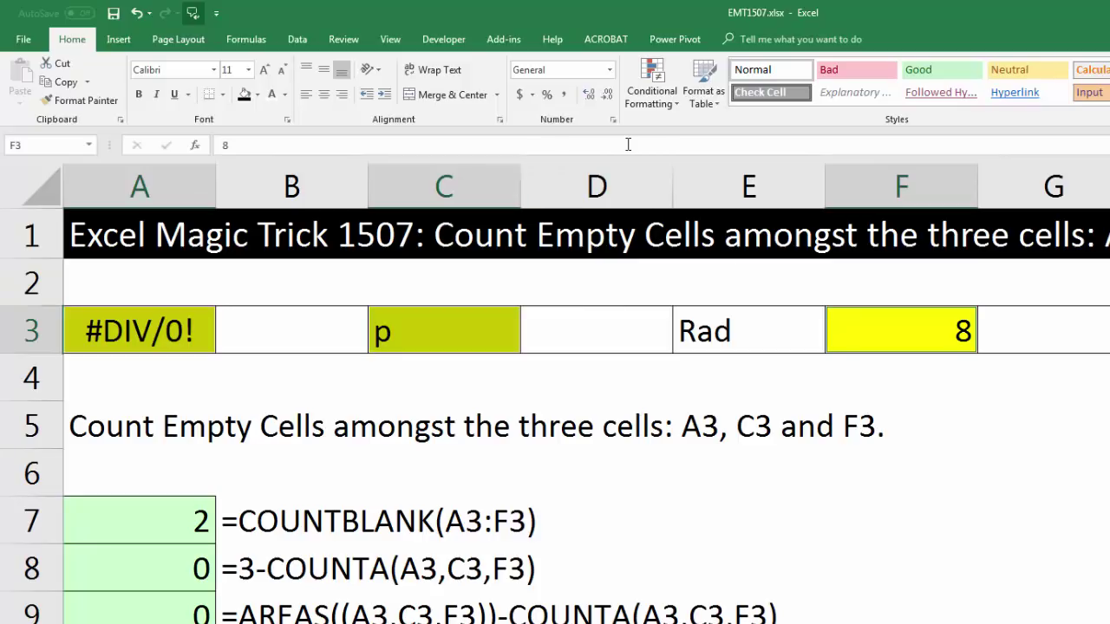
Correct the defined name MyRAnge to MyRange, keeping its A3, C3 and F3 references
left_click(254, 45)
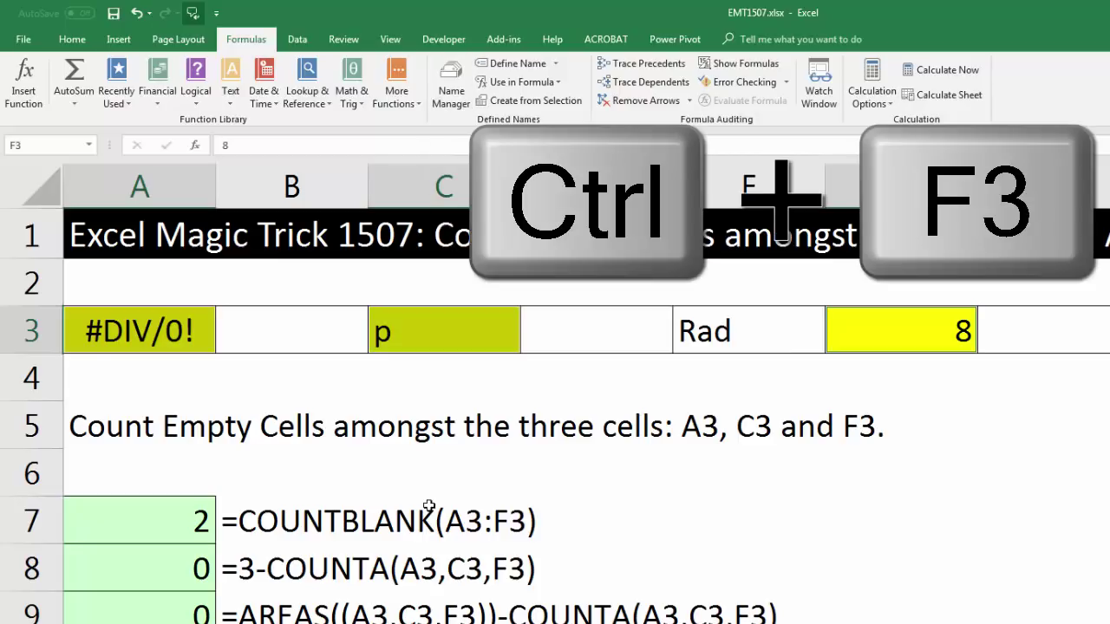
key("ctrl+F3")
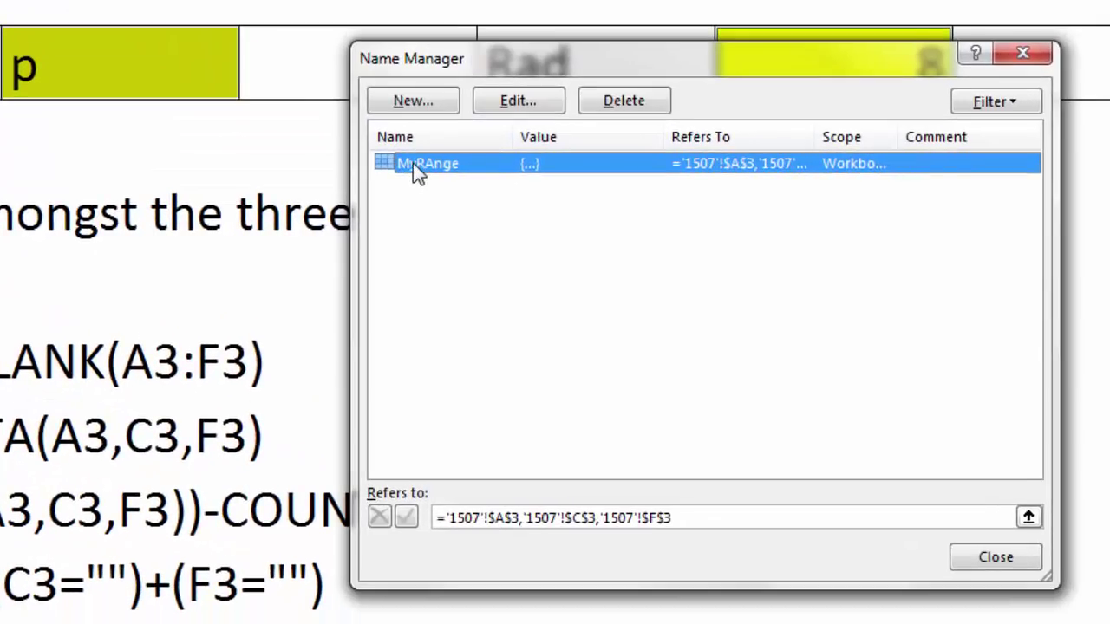
double_click(459, 211)
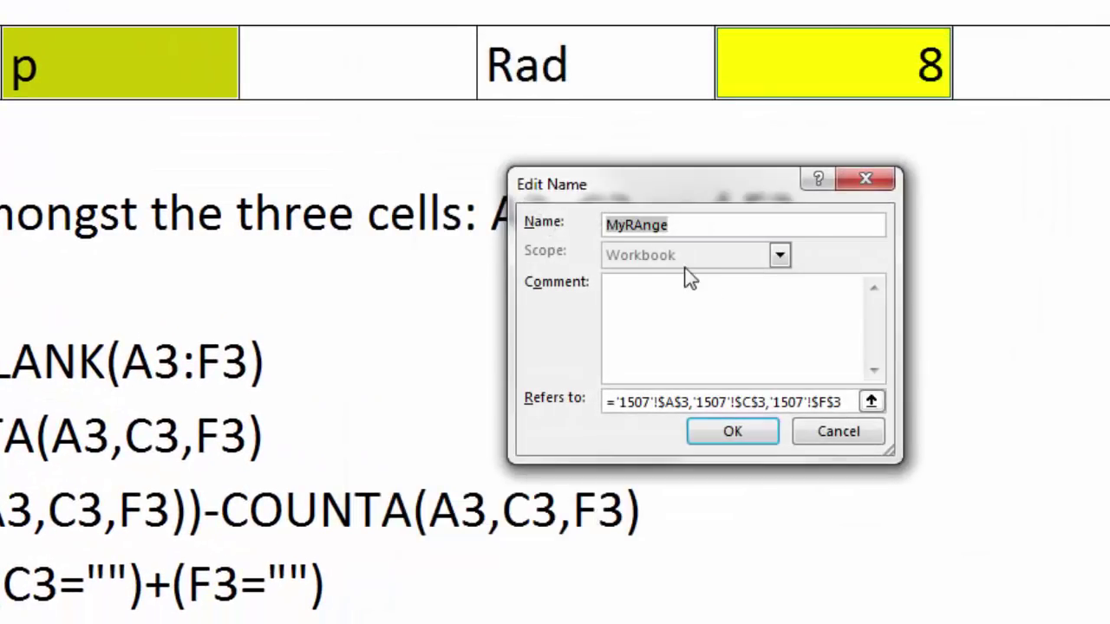
left_click(643, 228)
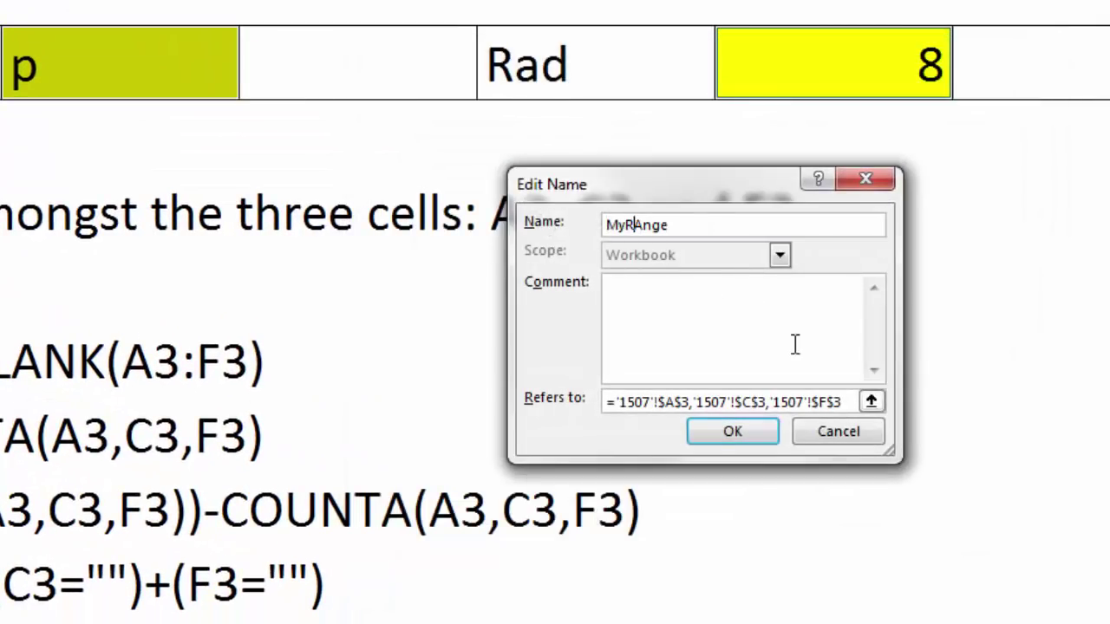
key("Delete")
type("a")
left_click_drag(894, 449, 1109, 513)
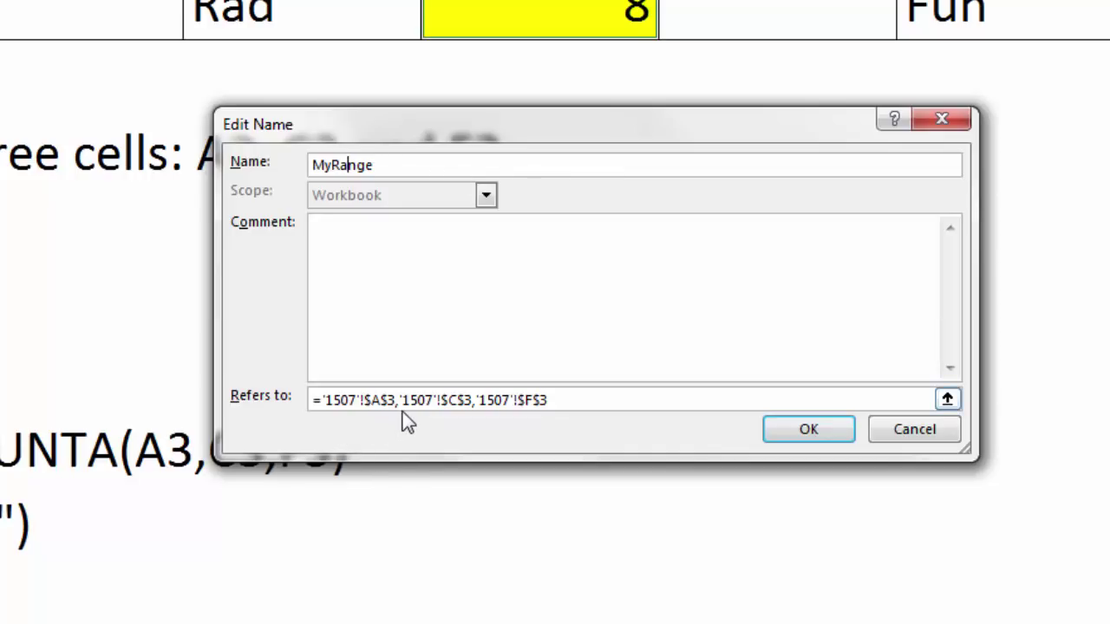
left_click(811, 438)
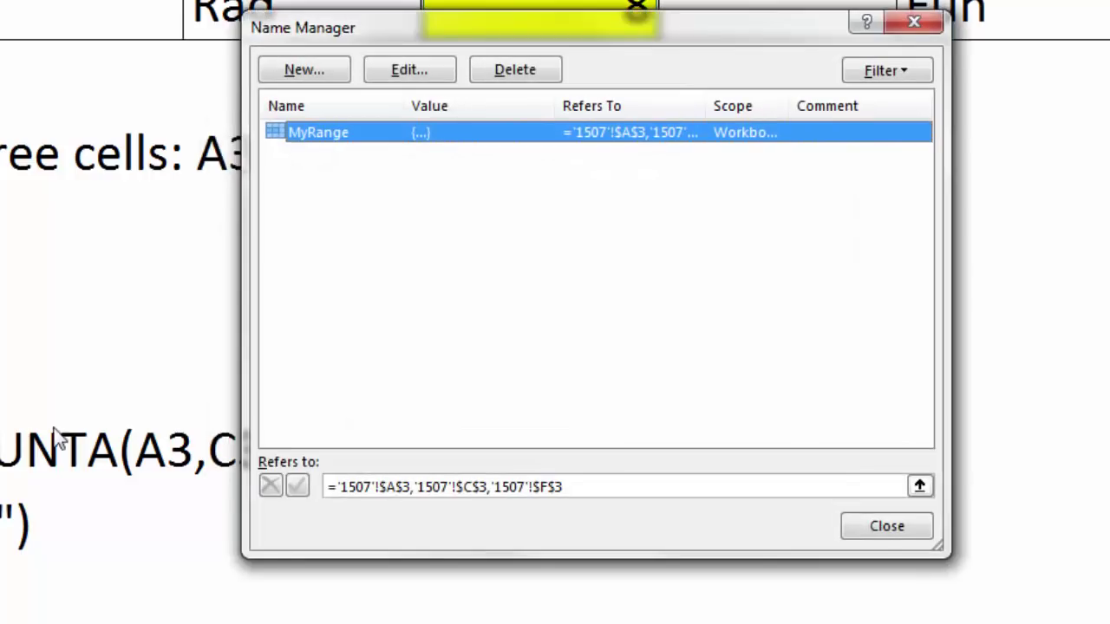
left_click(911, 23)
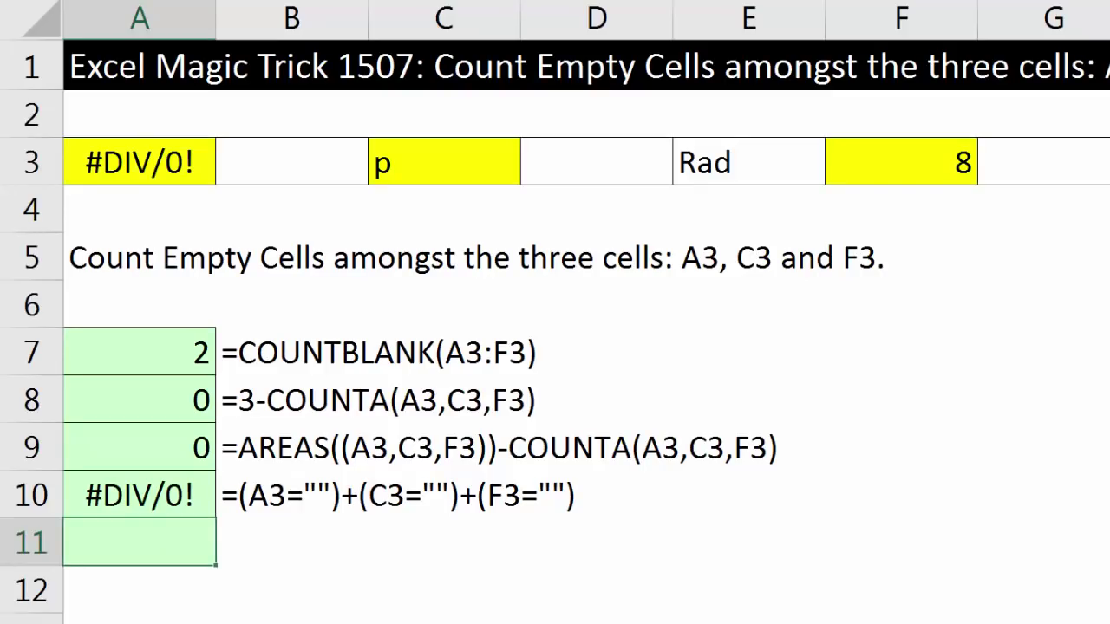
Enter =AREAS(MyRange) in A11, inserting MyRange from the Paste Name list
type("=area")
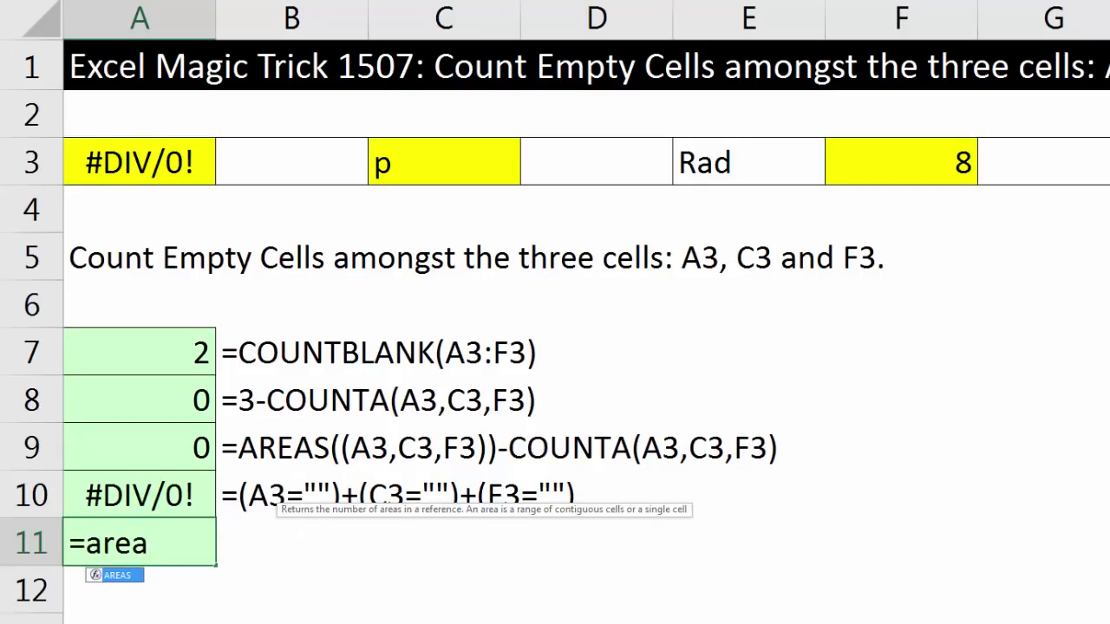
key("Tab")
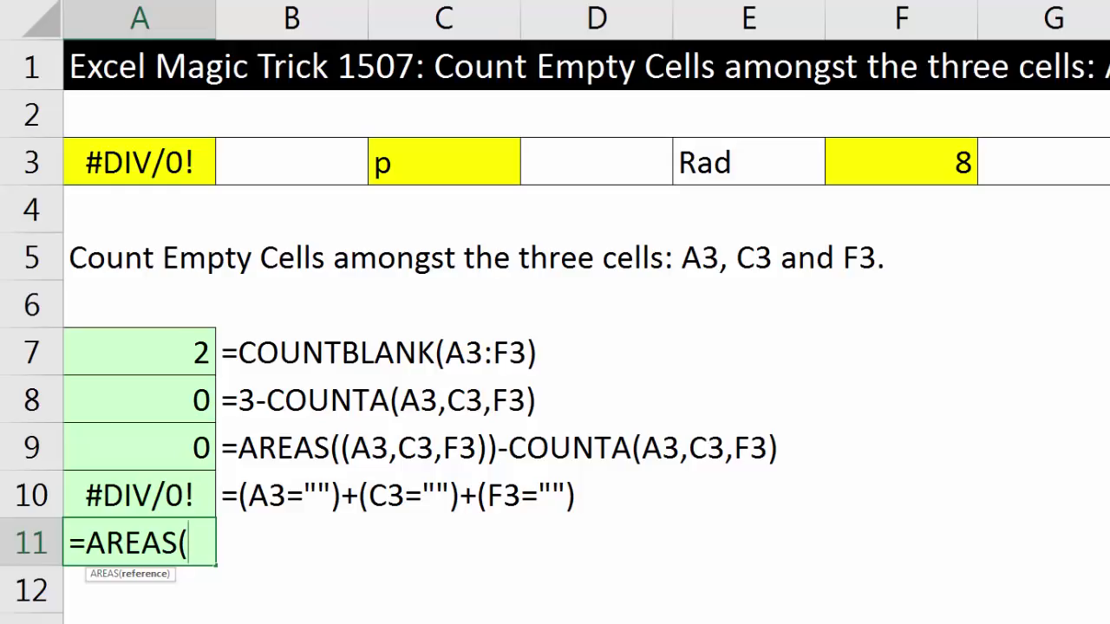
key("F3")
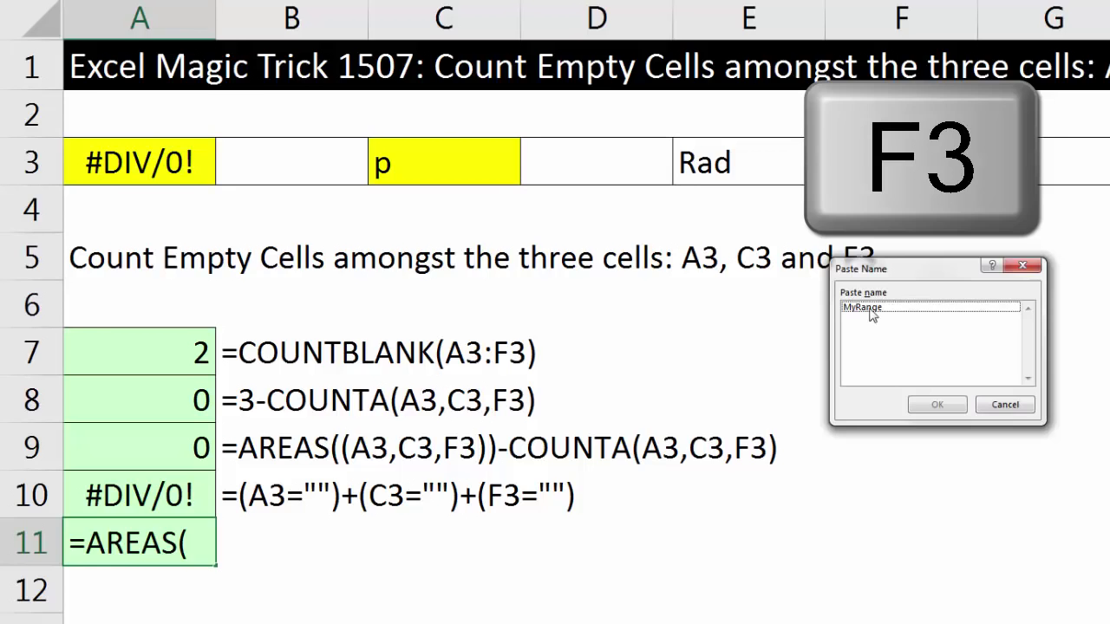
left_click_drag(881, 268, 297, 444)
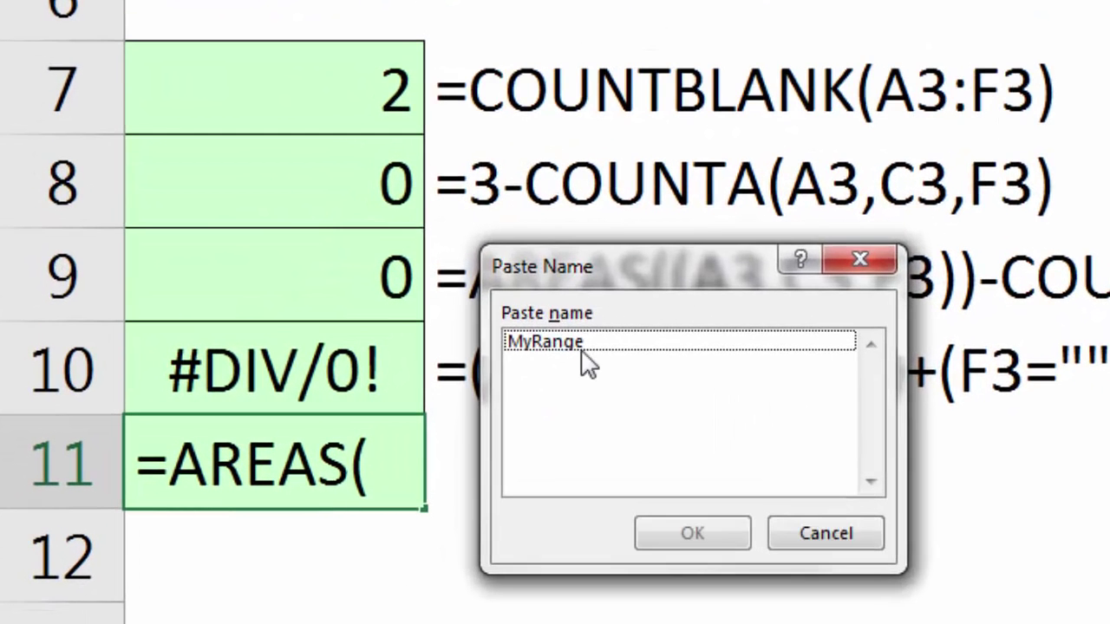
double_click(560, 345)
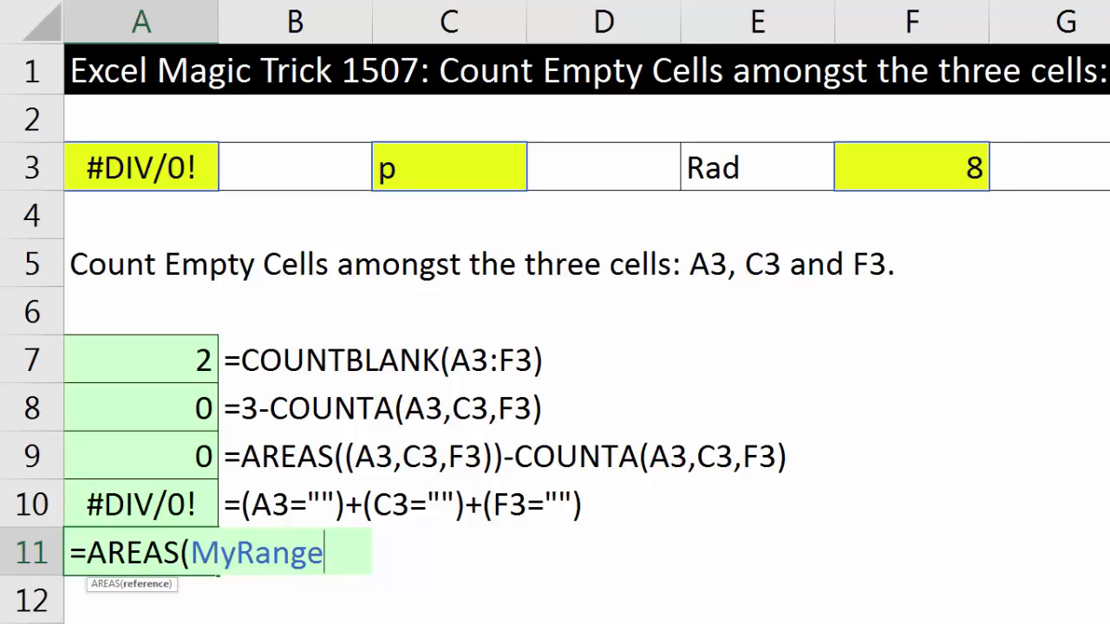
type(")")
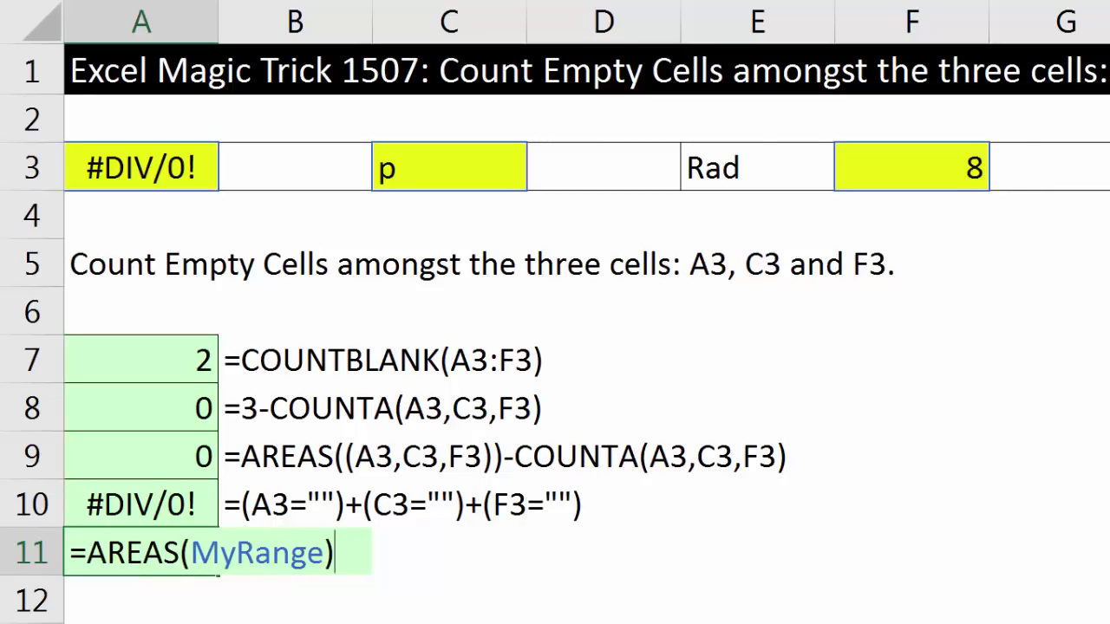
key("ctrl+Return")
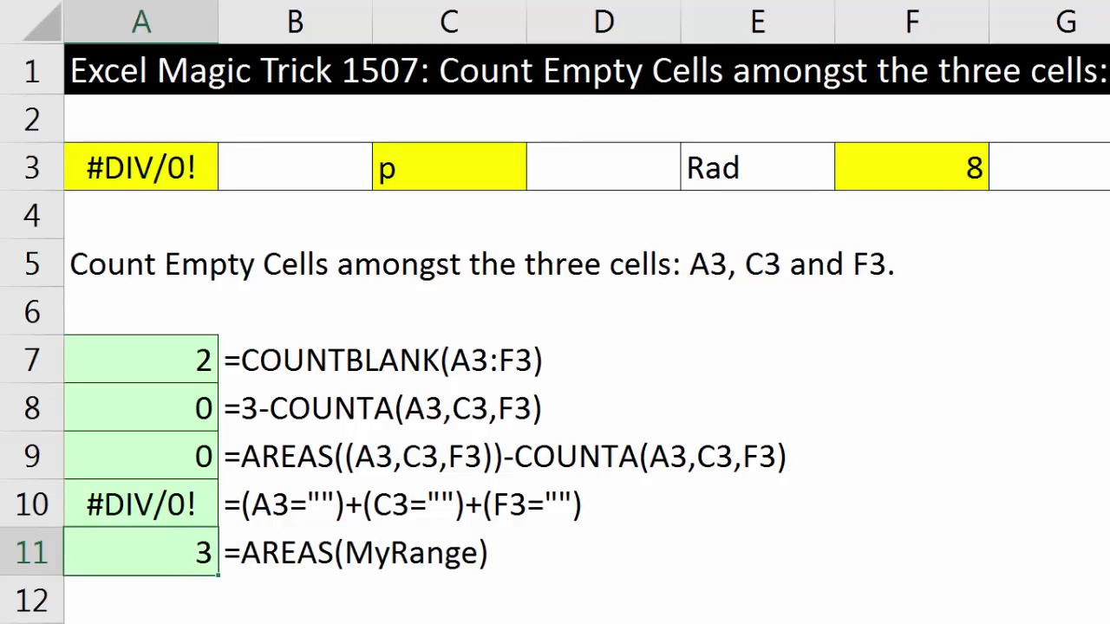
Extend A11's formula to =AREAS(MyRange)-COUNTA(MyRange)
key("F2")
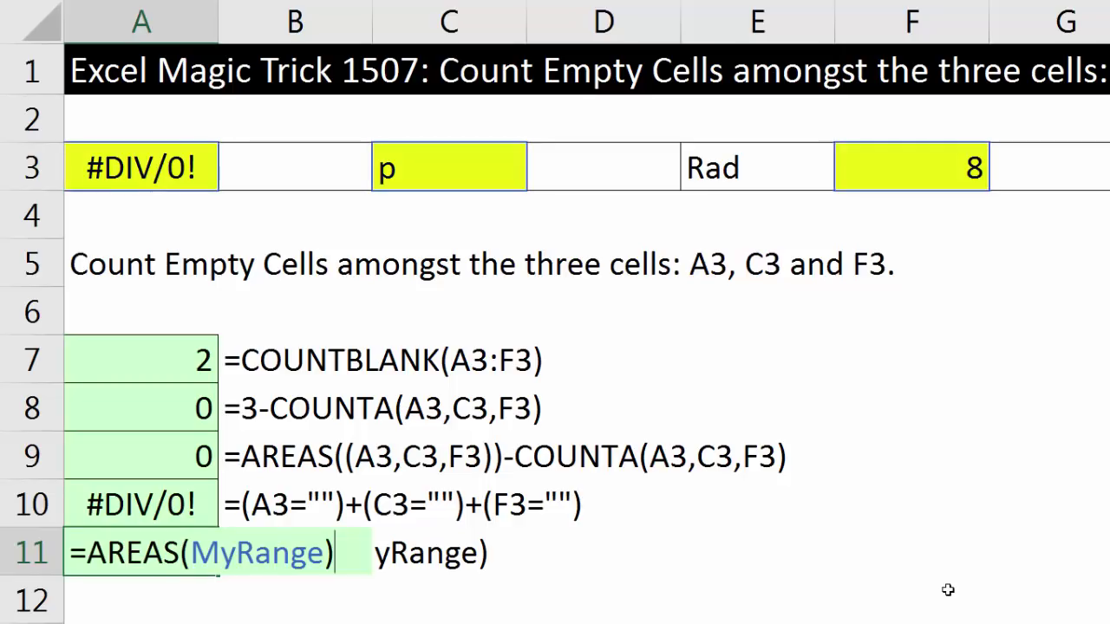
type("-counta")
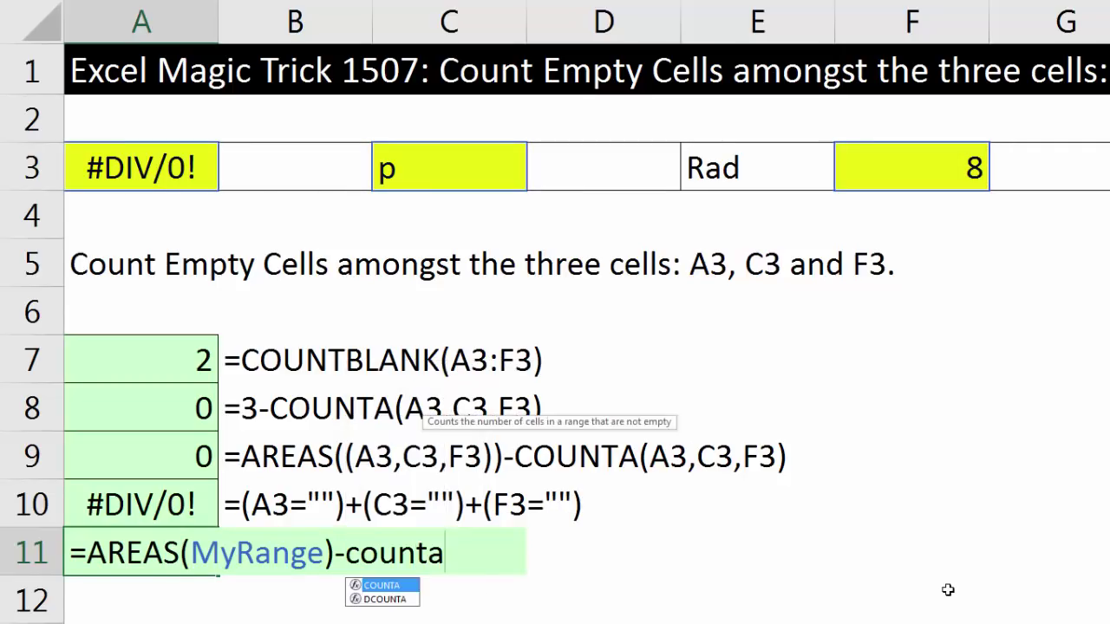
key("Tab")
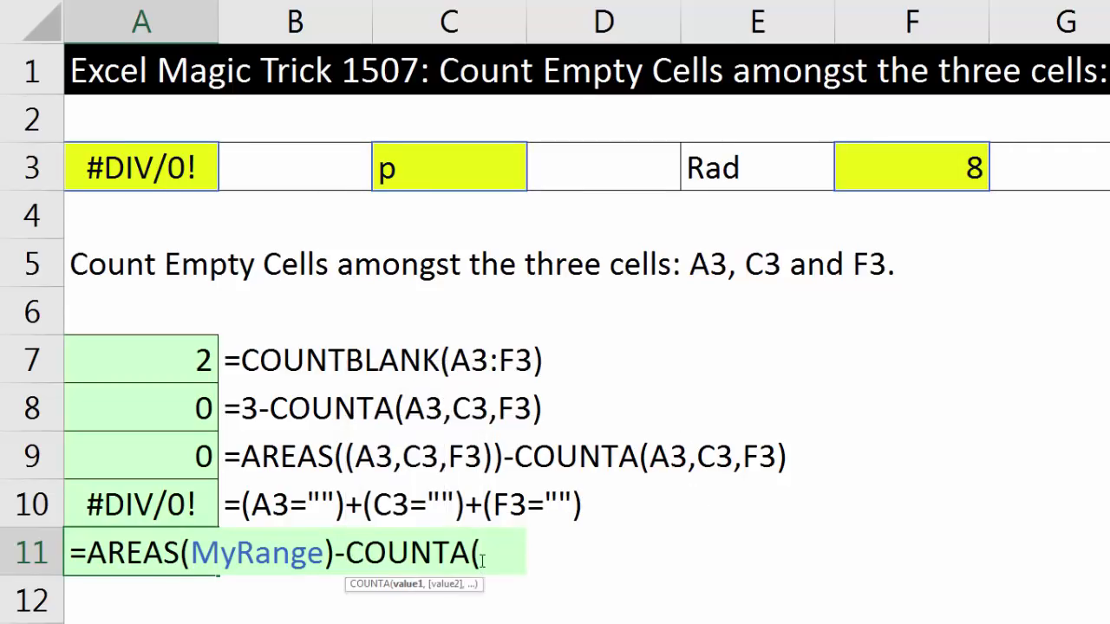
type("my")
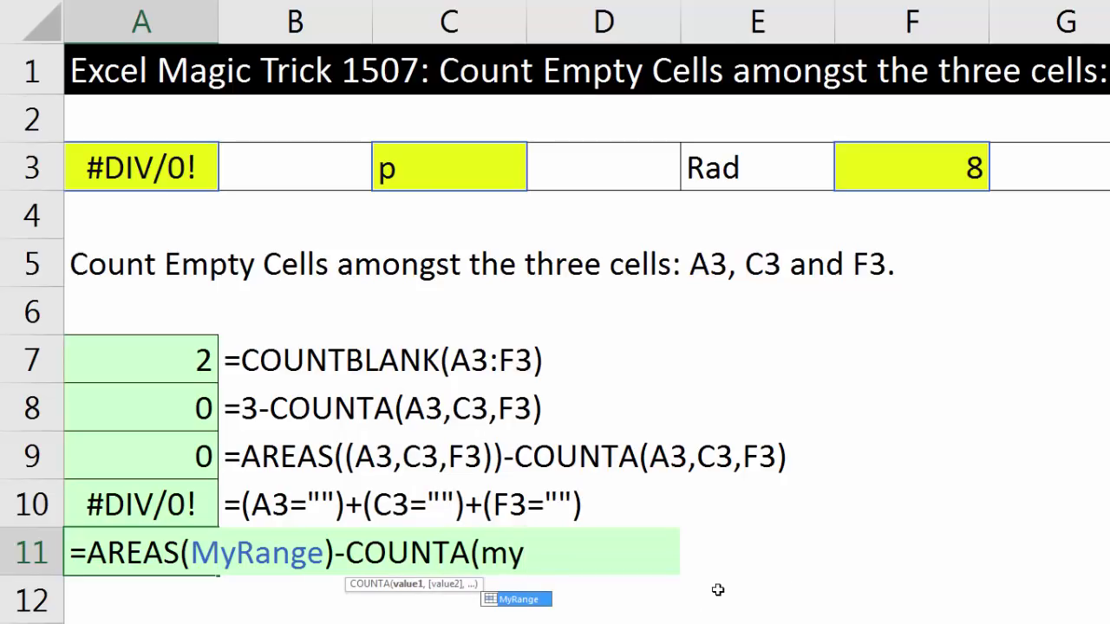
key("Tab")
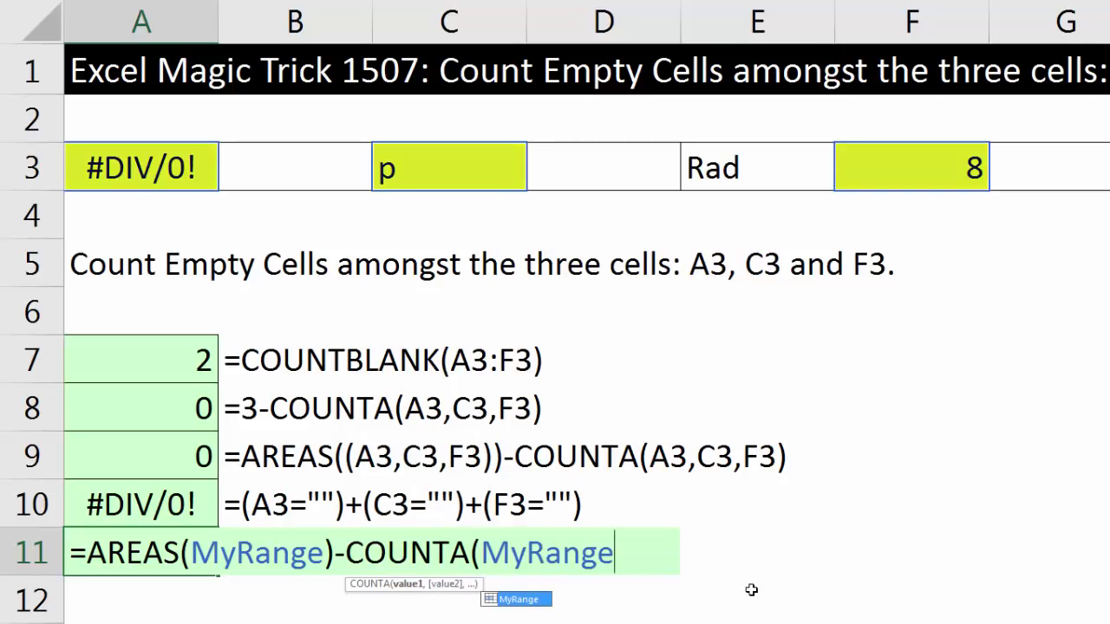
type(")")
key("Return")
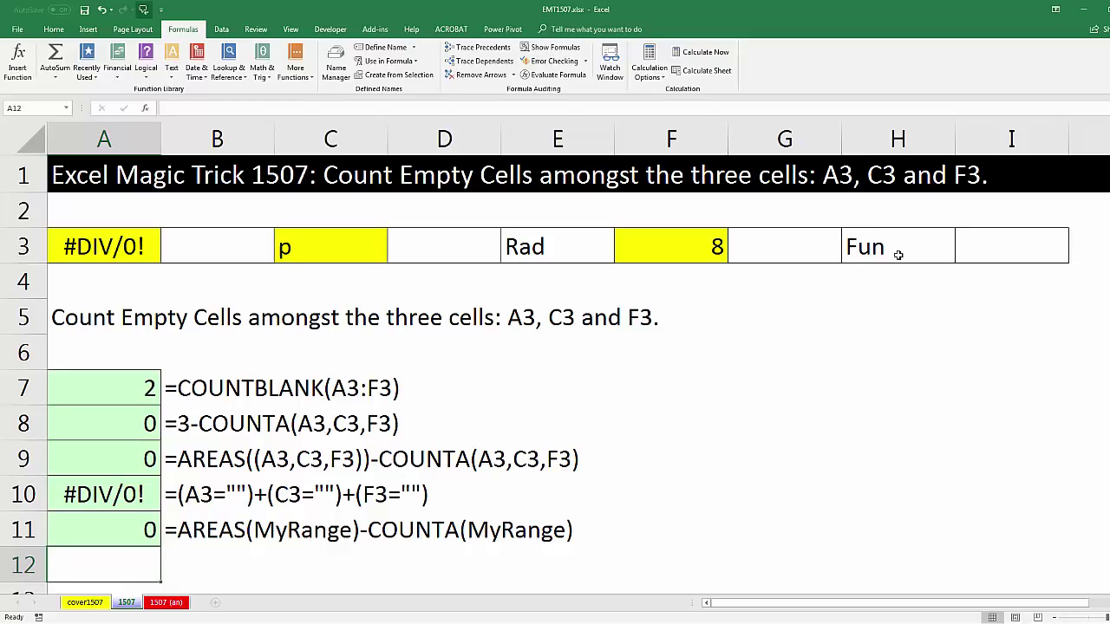
Clear the word Fun from cell H3
left_click(853, 270)
left_click(864, 248)
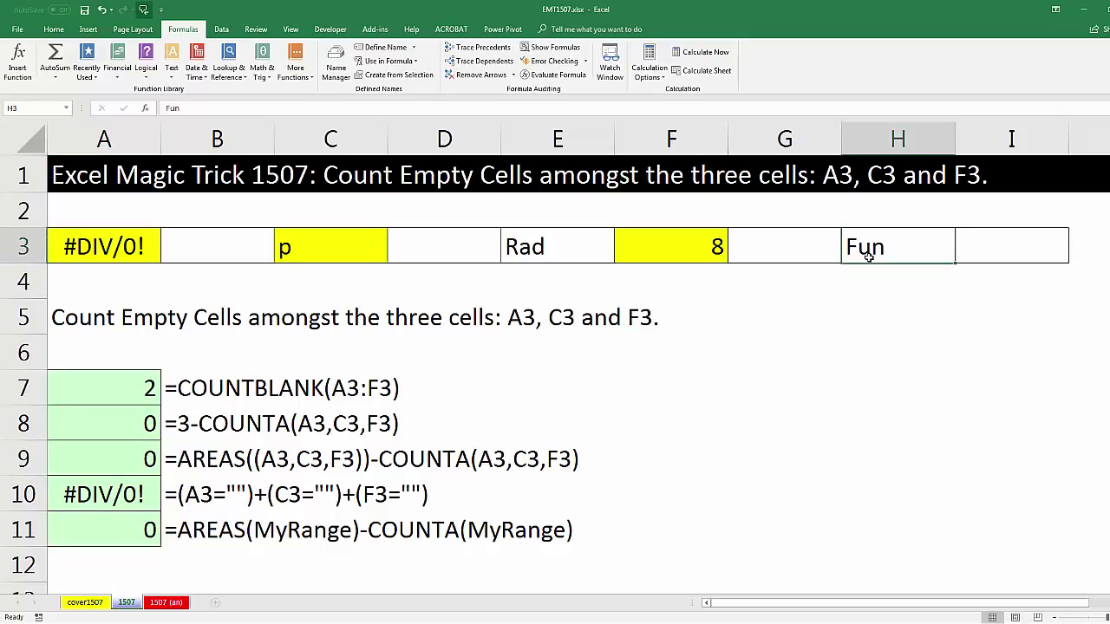
key("Delete")
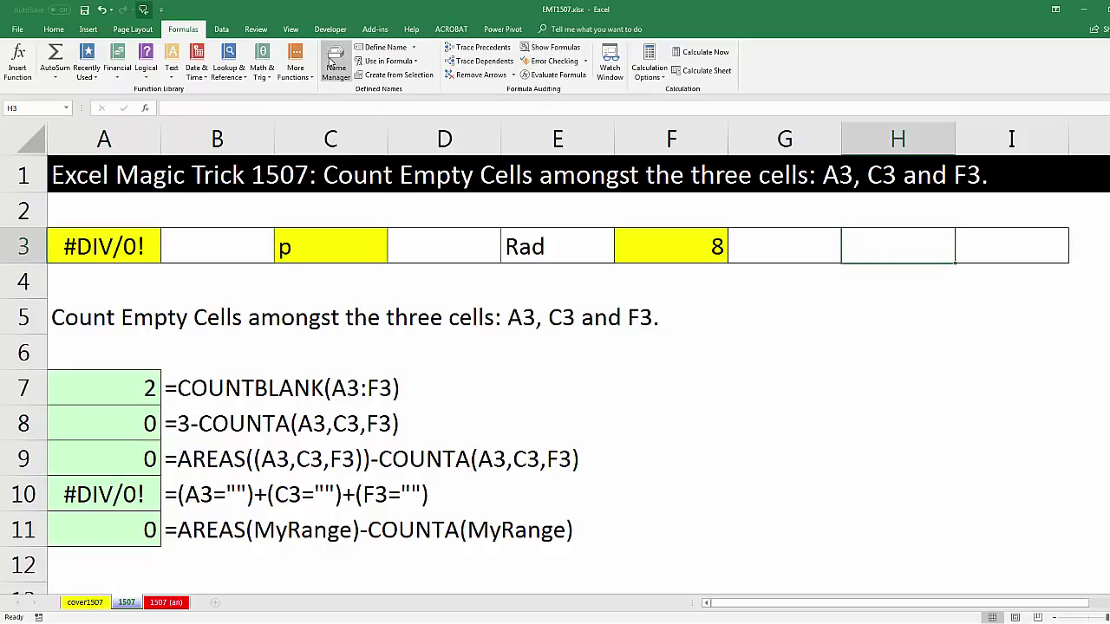
Add H3 to MyRange's references in Name Manager
key("ctrl+F3")
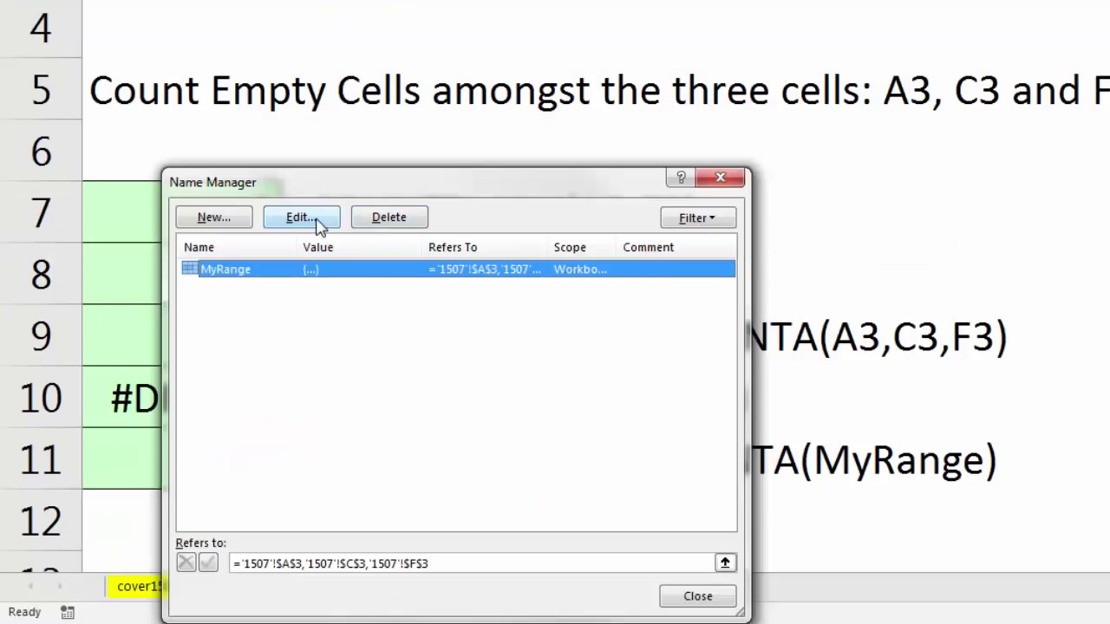
left_click(178, 390)
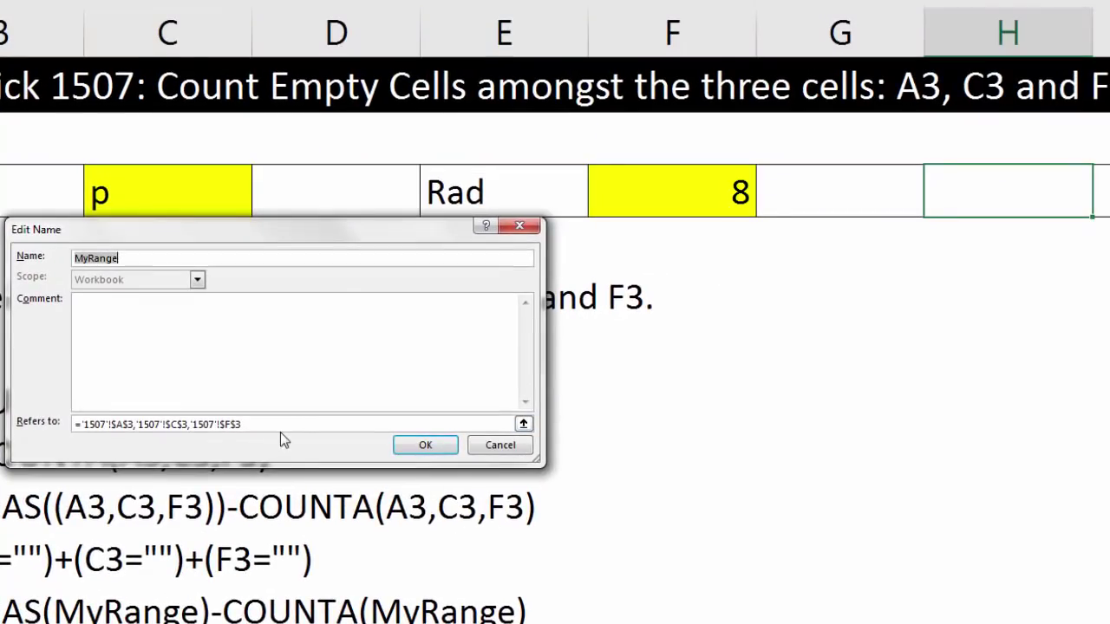
left_click(280, 423)
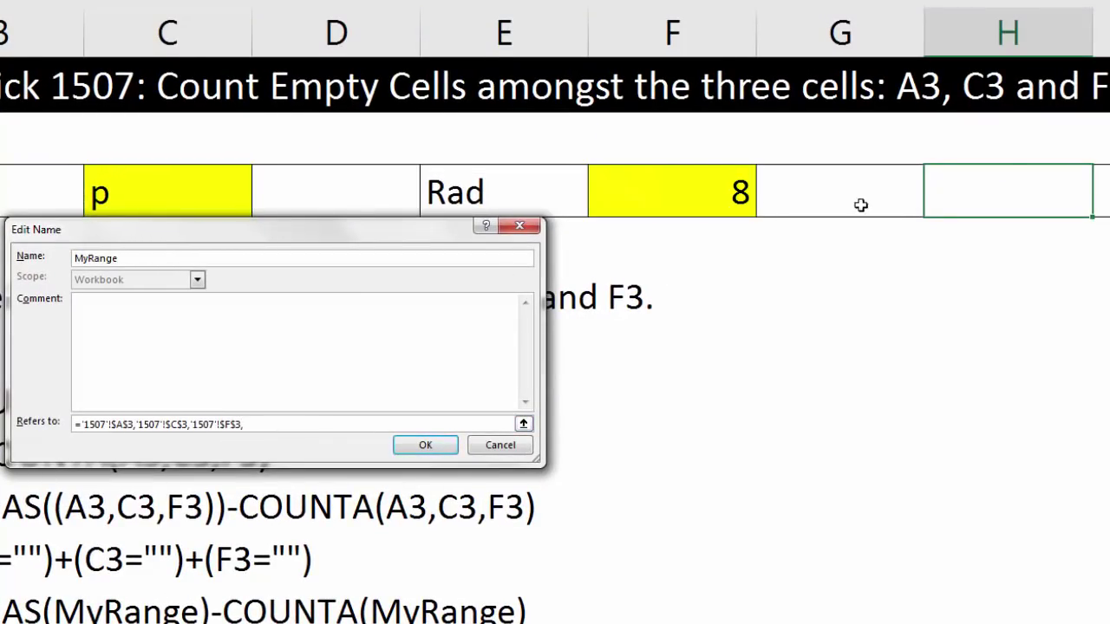
left_click(1024, 186, "ctrl")
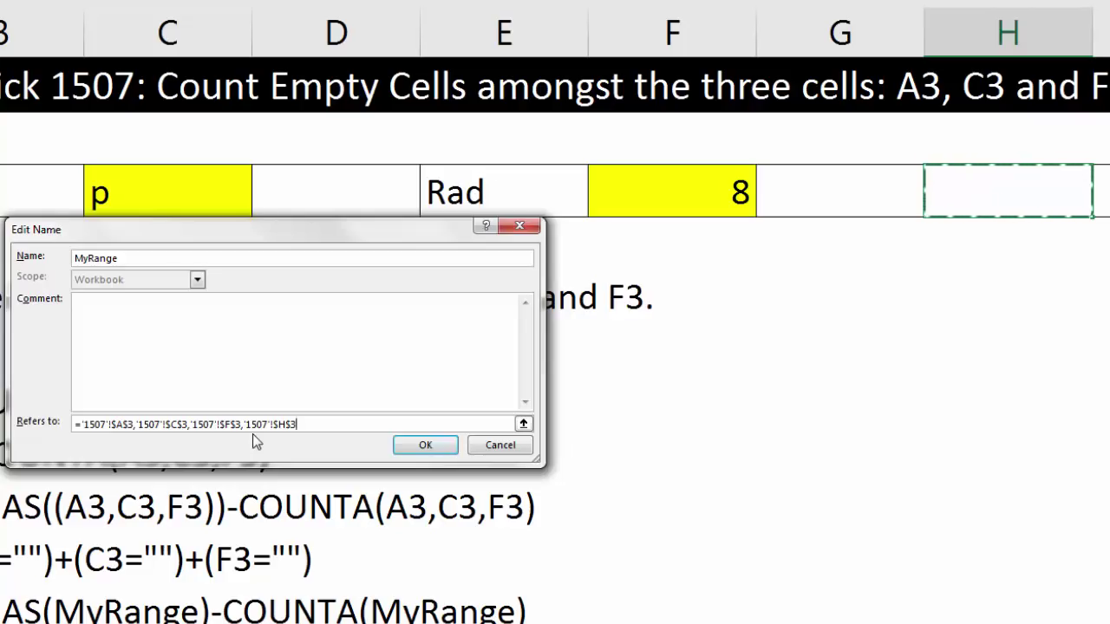
left_click(443, 450)
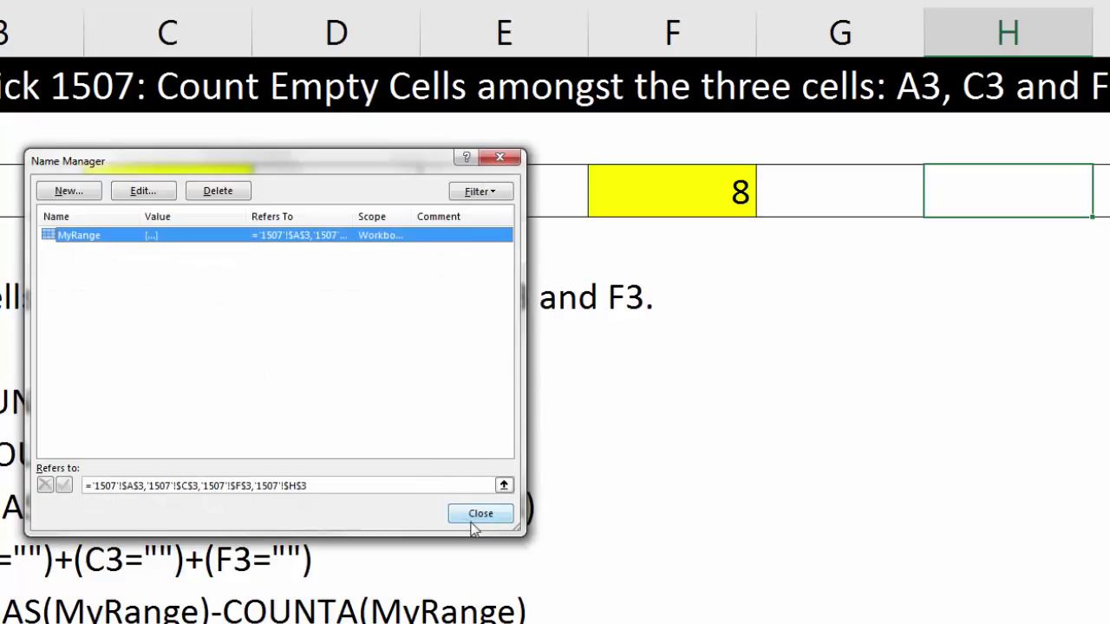
left_click(474, 514)
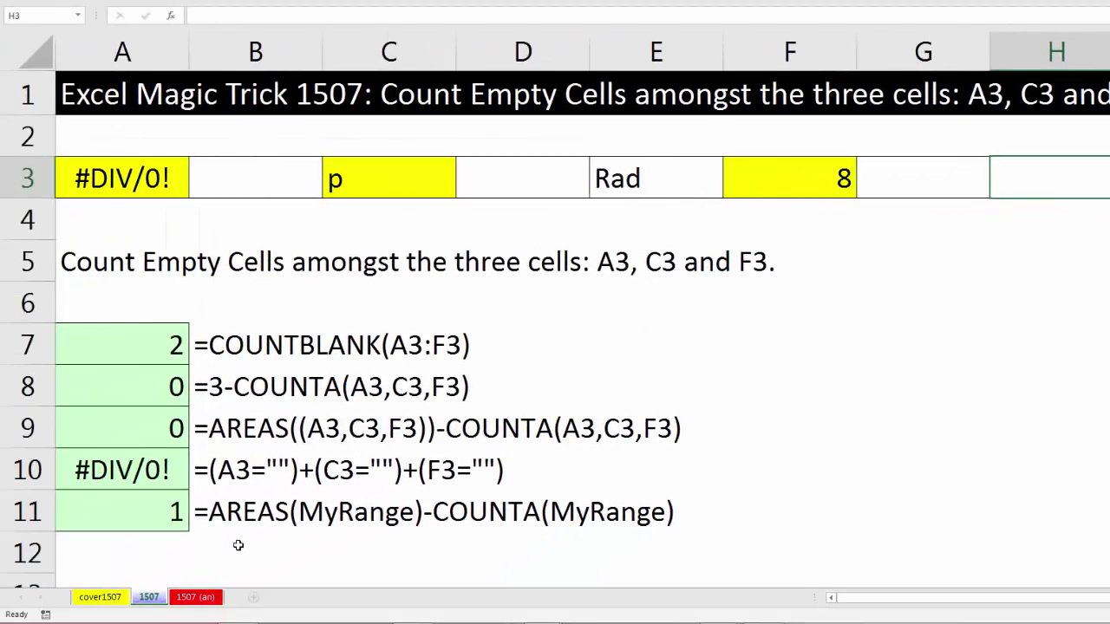